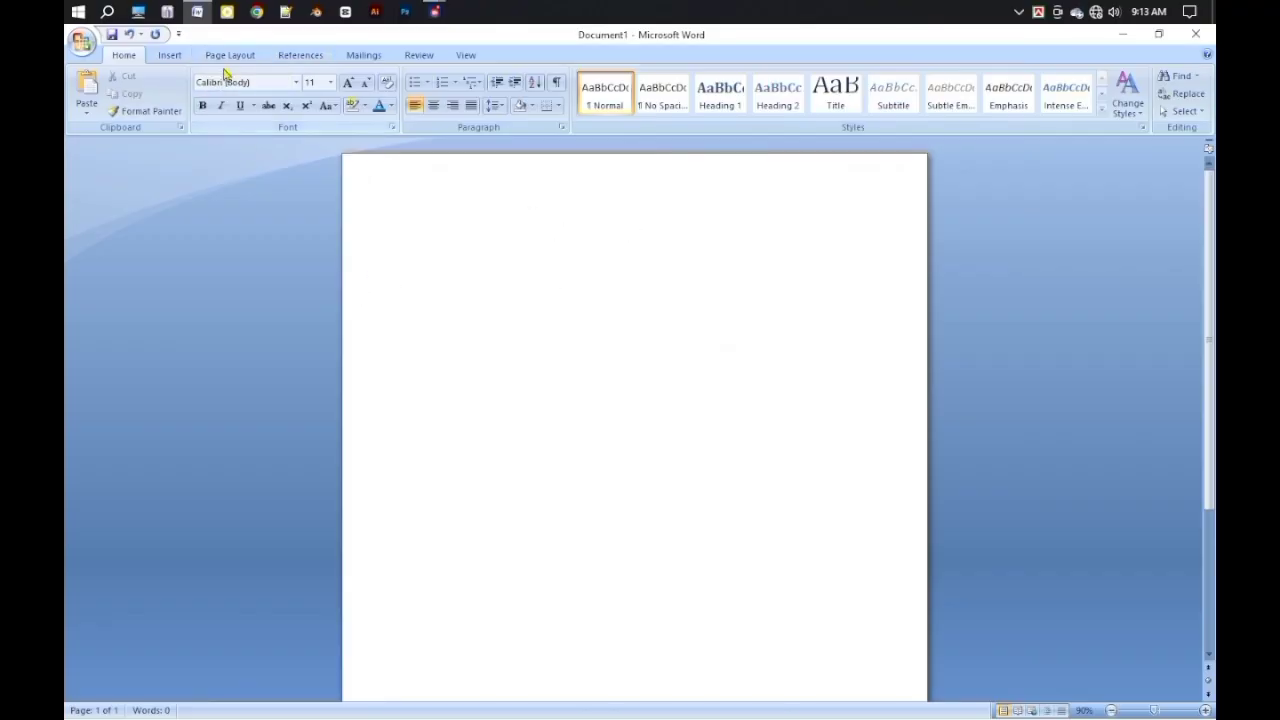
Set custom margins of 0.3" on all four sides of the portrait page for the whole document.
{"action": "left_click", "coordinate": [188, 100]}
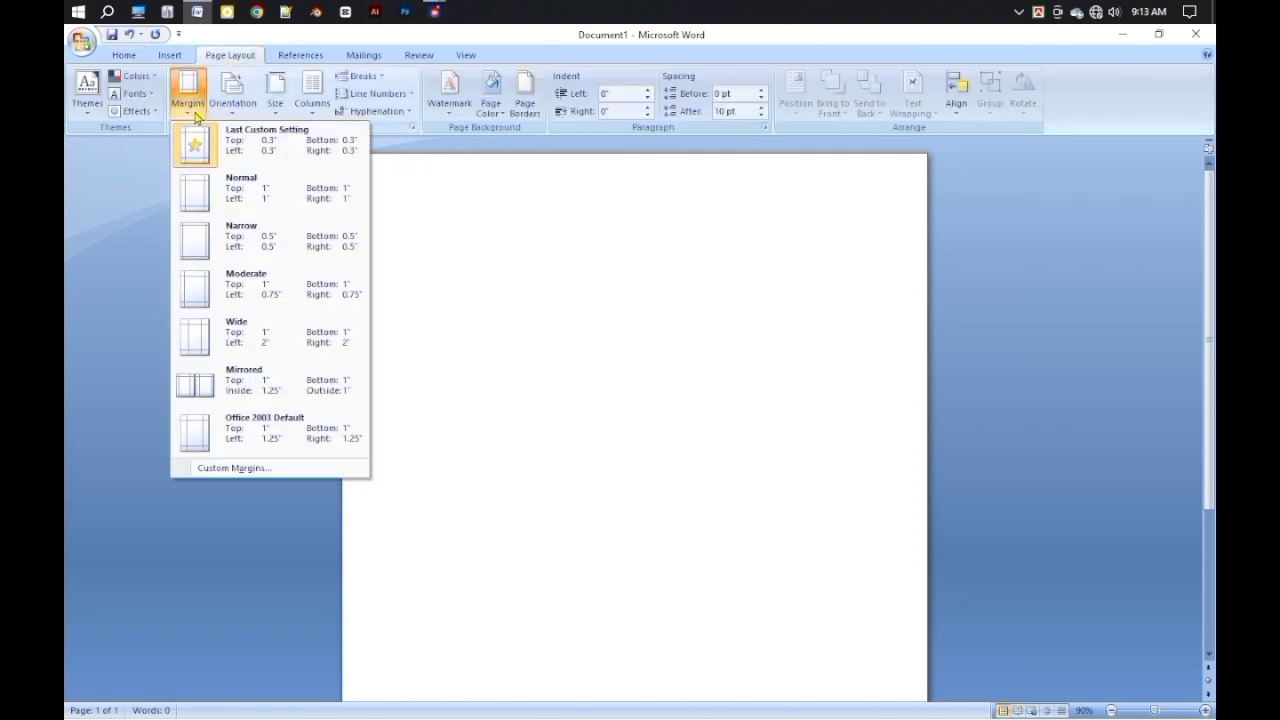
{"action": "left_click", "coordinate": [236, 467]}
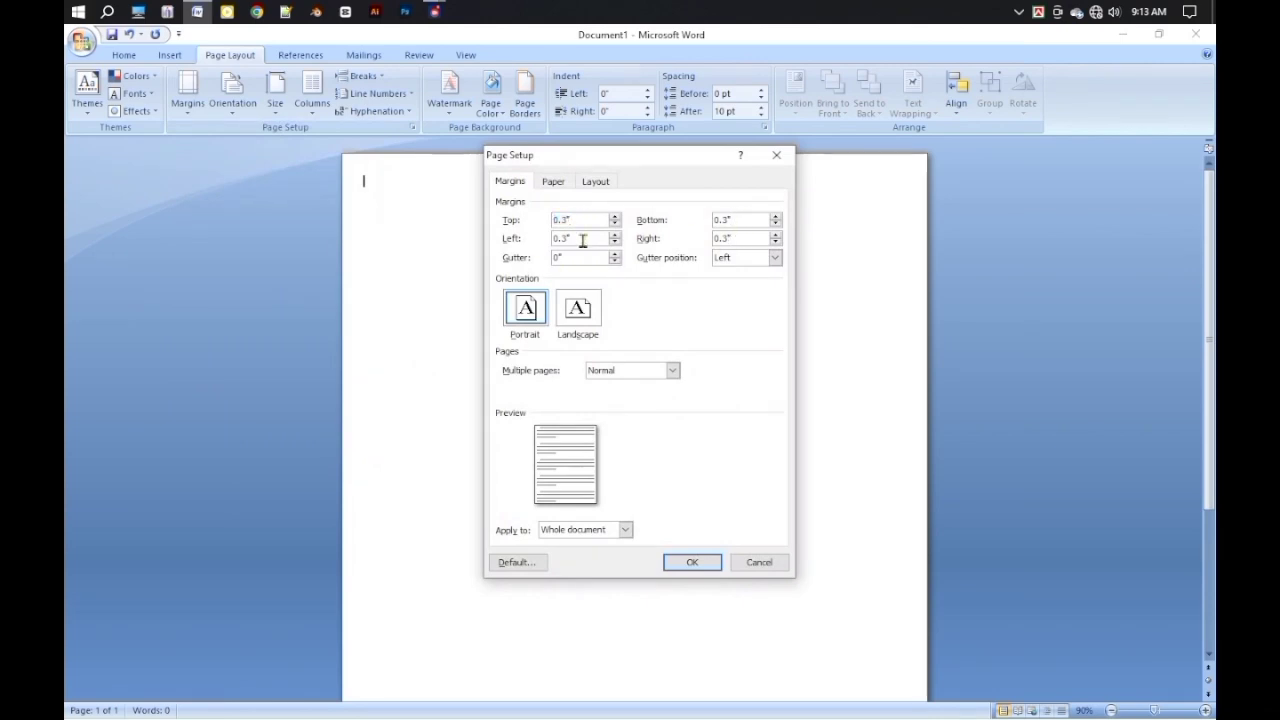
{"action": "left_click", "coordinate": [691, 565]}
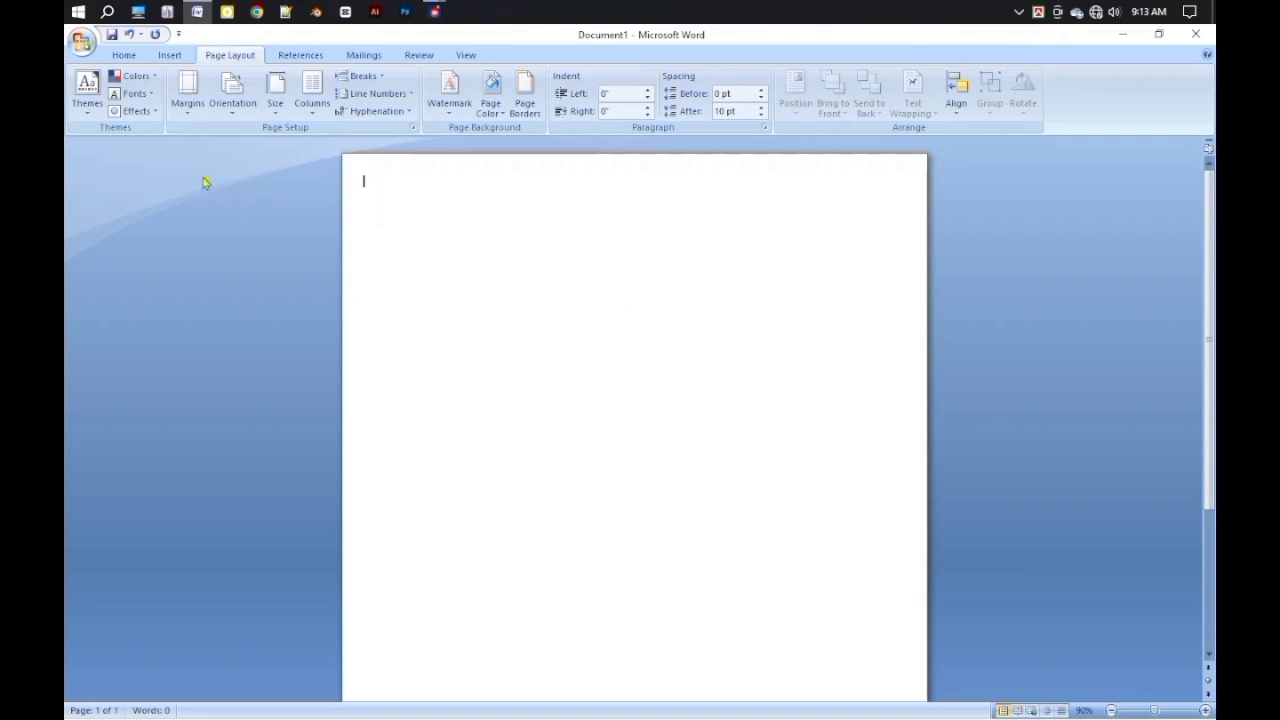
Draw a rectangle about 1.02" high and 4.95" wide near the page's upper right, with a light blue fill and no outline.
{"action": "left_click", "coordinate": [171, 57]}
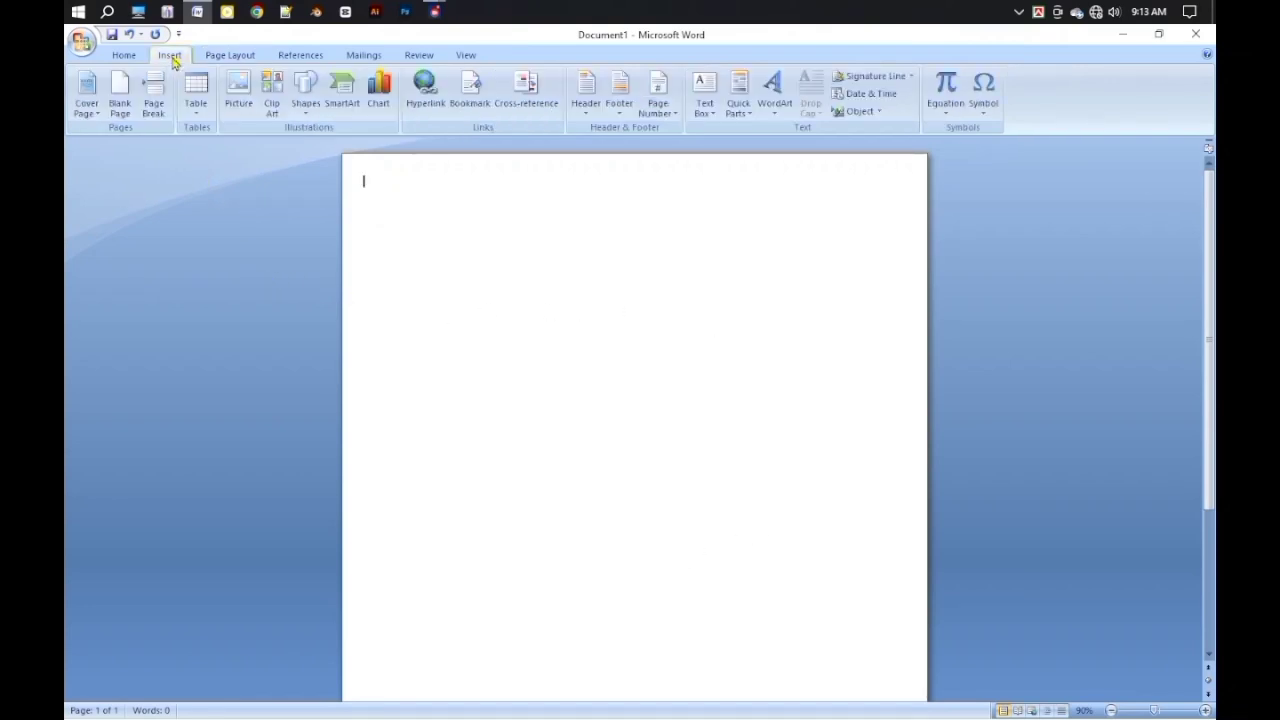
{"action": "left_click", "coordinate": [310, 112]}
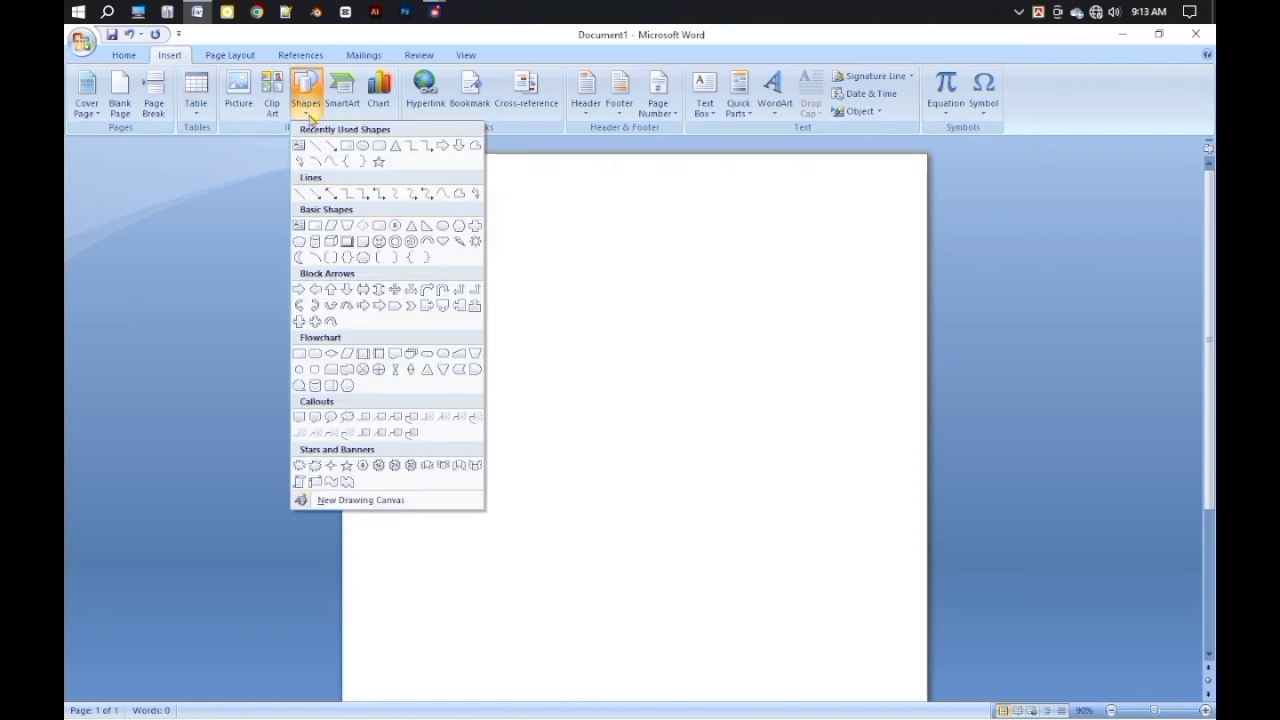
{"action": "left_click", "coordinate": [353, 149]}
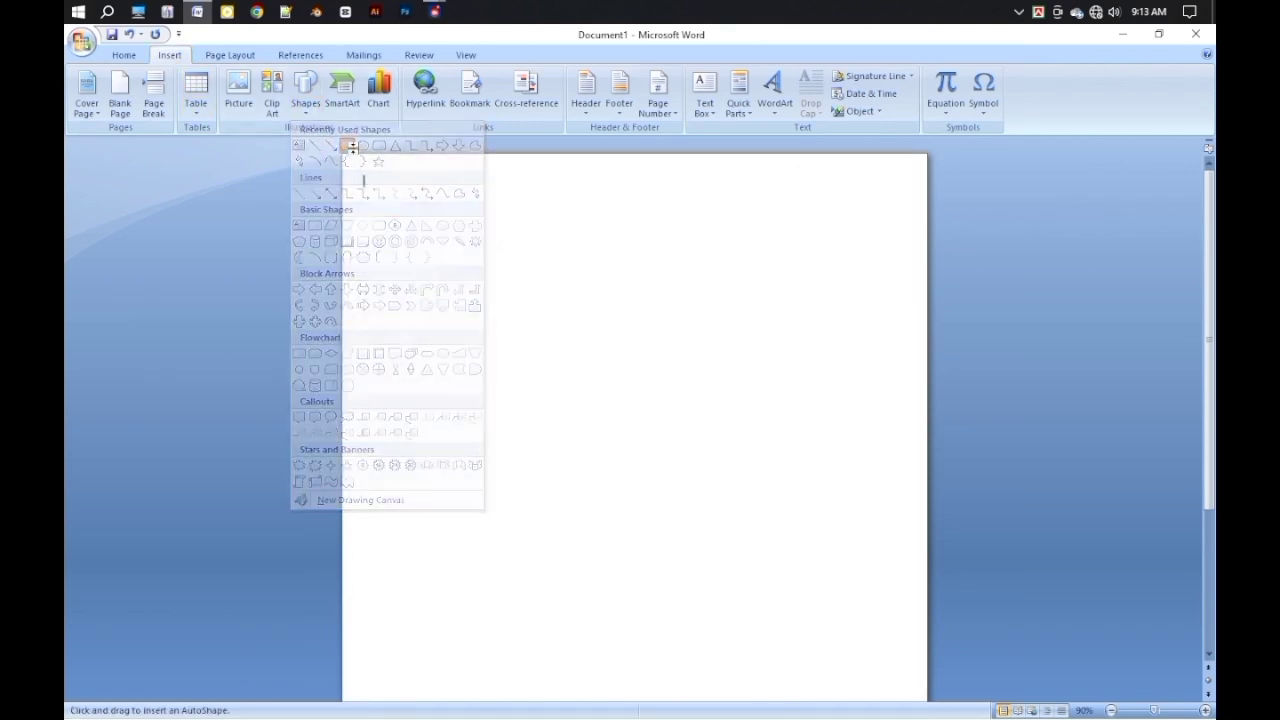
{"action": "mouse_move", "coordinate": [571, 221]}
{"action": "left_mouse_down"}
{"action": "mouse_move", "coordinate": [926, 303]}
{"action": "mouse_move", "coordinate": [912, 291]}
{"action": "left_mouse_up"}
{"action": "left_click", "coordinate": [631, 78]}
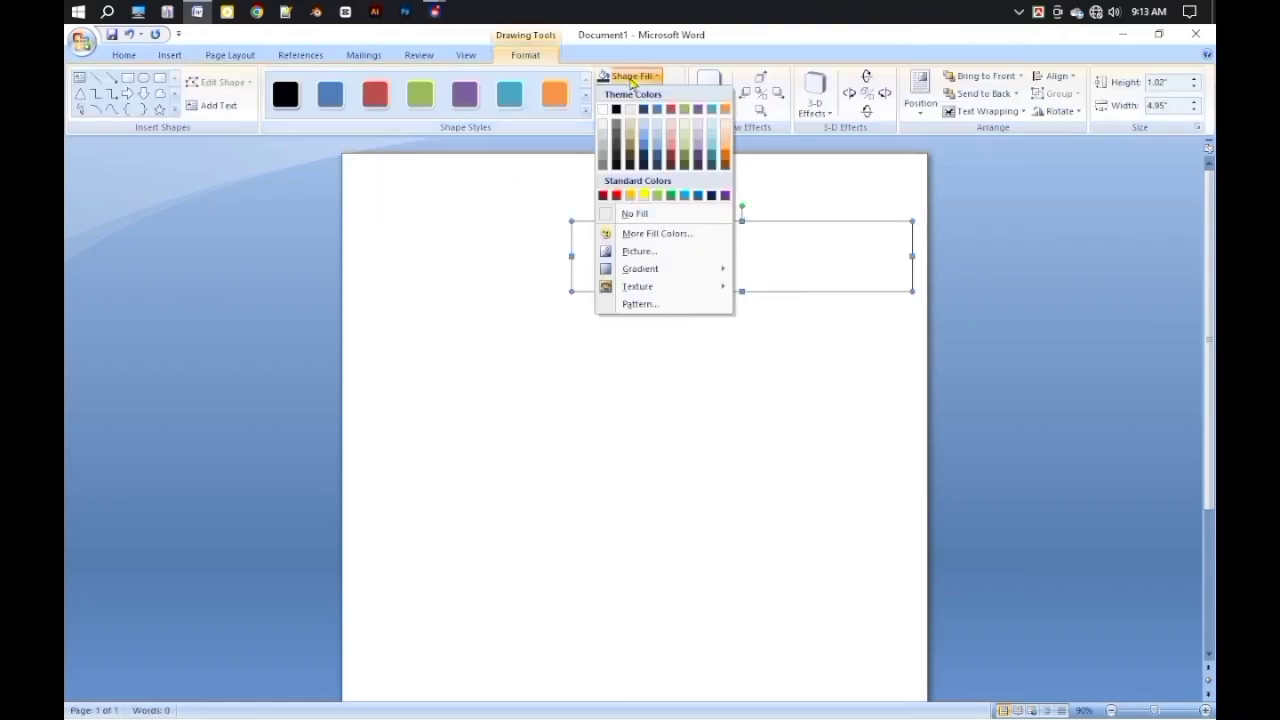
{"action": "left_click", "coordinate": [654, 128]}
{"action": "left_click", "coordinate": [640, 93]}
{"action": "left_click", "coordinate": [634, 230]}
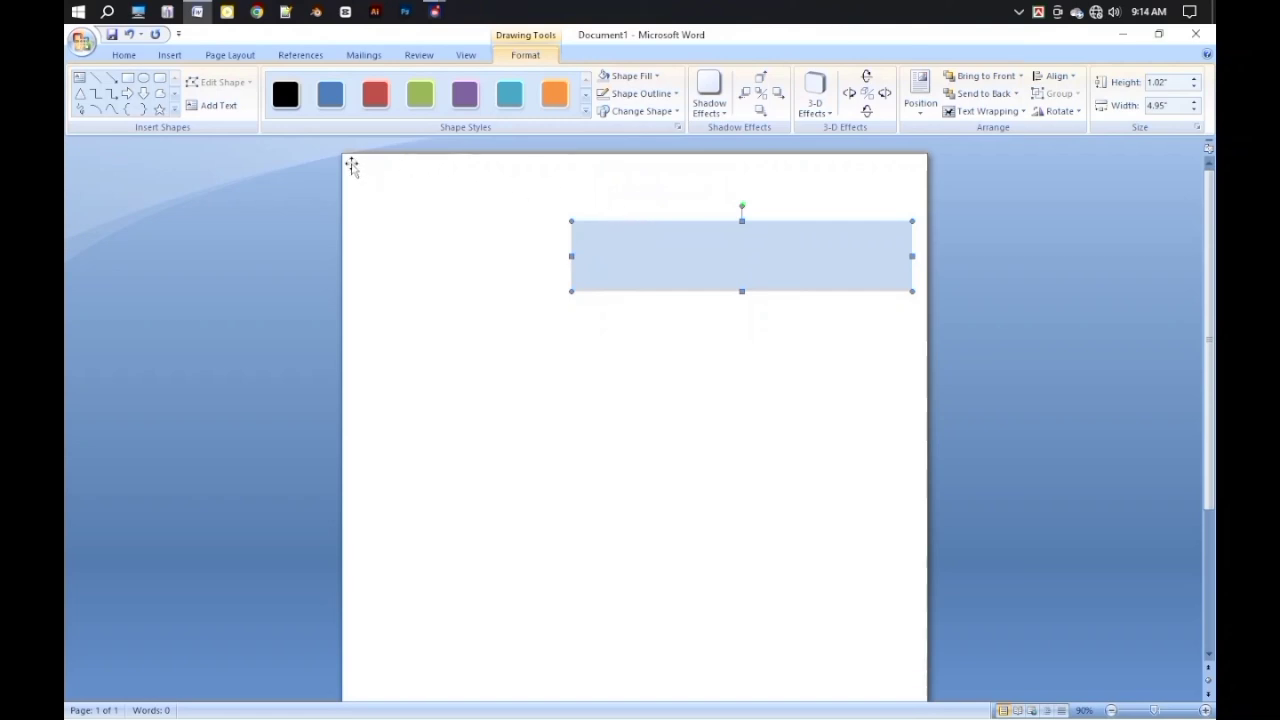
Draw a tall rectangle down the page's left side as a full-height sidebar and fill it dark blue.
{"action": "left_click", "coordinate": [130, 83]}
{"action": "mouse_move", "coordinate": [527, 578]}
{"action": "left_mouse_down"}
{"action": "mouse_move", "coordinate": [556, 688]}
{"action": "mouse_move", "coordinate": [574, 692]}
{"action": "left_mouse_up"}
{"action": "left_click", "coordinate": [628, 76]}
{"action": "left_click", "coordinate": [643, 150]}
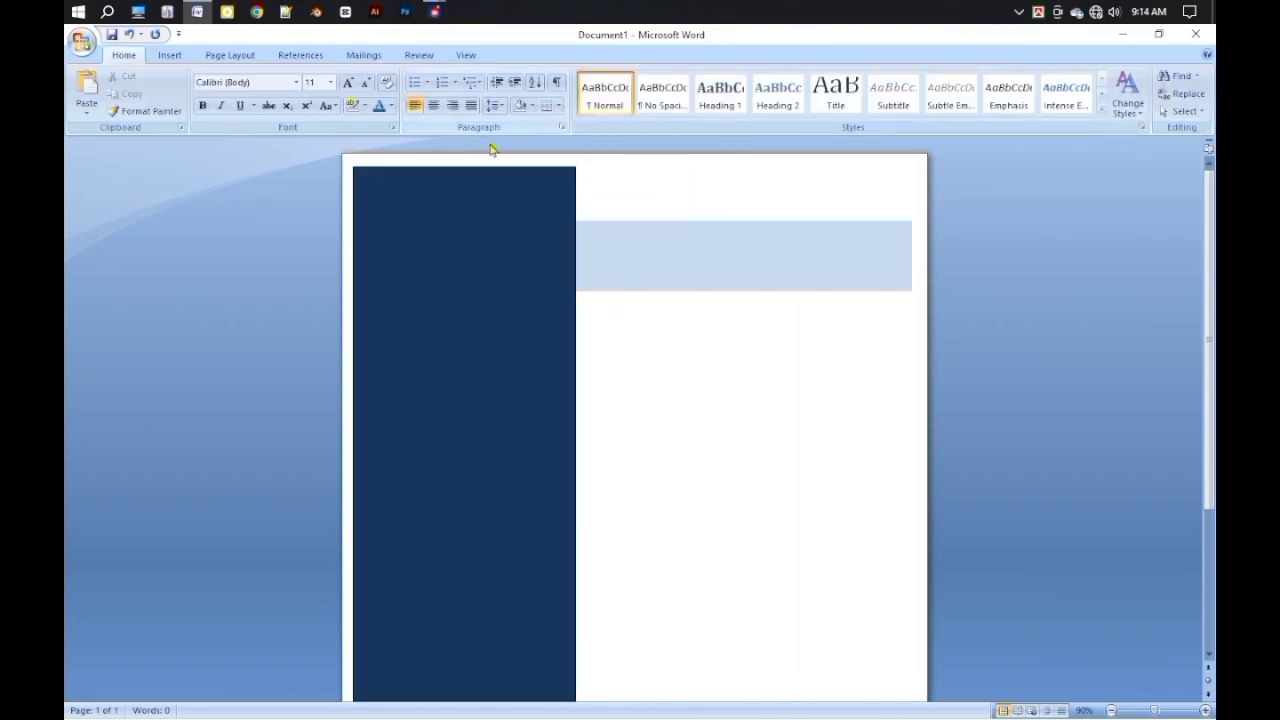
Draw a triangle about 2.93" by 3.23" over the sidebar's upper end with its apex shifted to the left corner, filled with standard blue.
{"action": "left_click", "coordinate": [169, 55]}
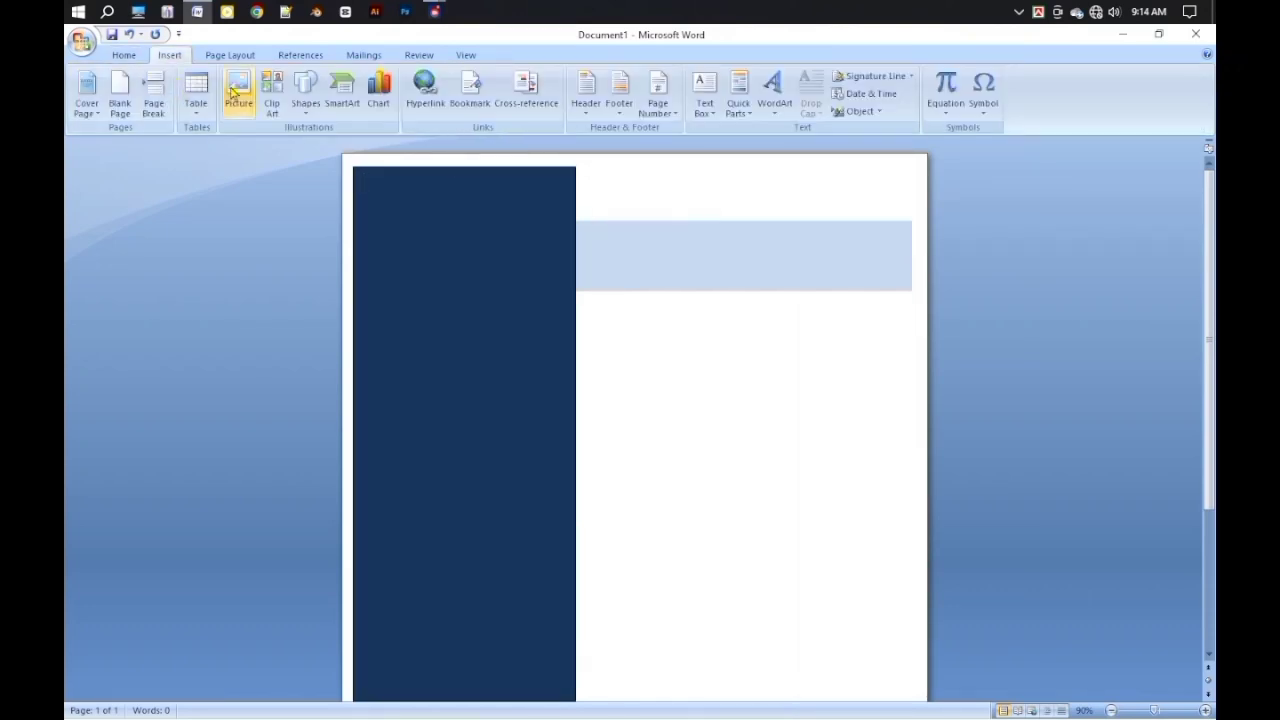
{"action": "left_click", "coordinate": [306, 90]}
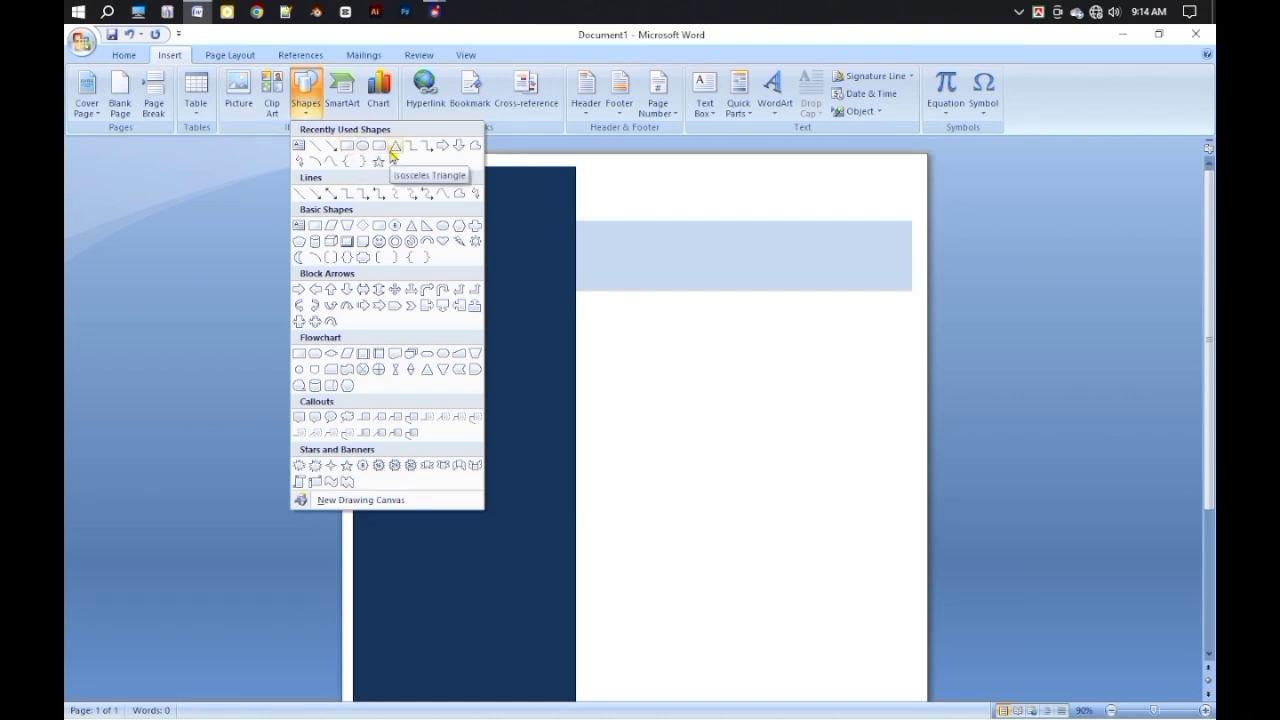
{"action": "left_click", "coordinate": [394, 148]}
{"action": "mouse_move", "coordinate": [354, 170]}
{"action": "left_mouse_down"}
{"action": "mouse_move", "coordinate": [454, 270]}
{"action": "mouse_move", "coordinate": [575, 357]}
{"action": "left_mouse_up"}
{"action": "left_click_drag", "start_coordinate": [464, 160], "coordinate": [356, 160]}
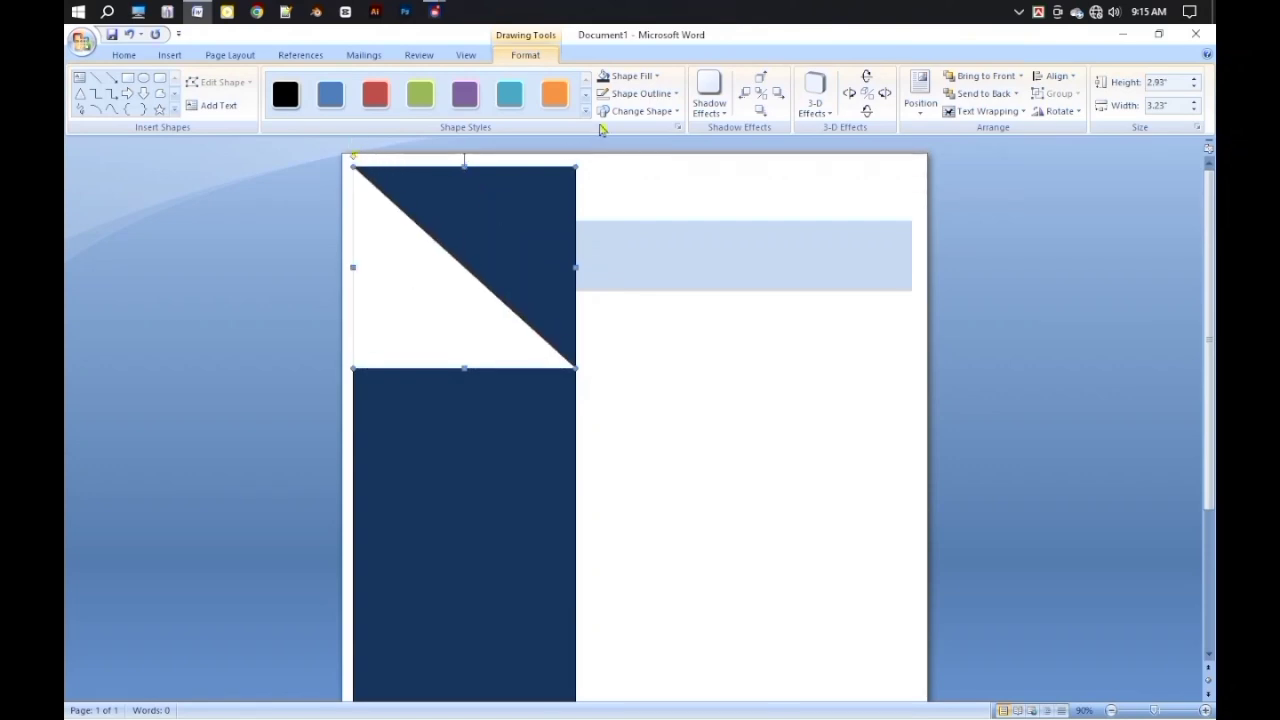
{"action": "left_click", "coordinate": [628, 76]}
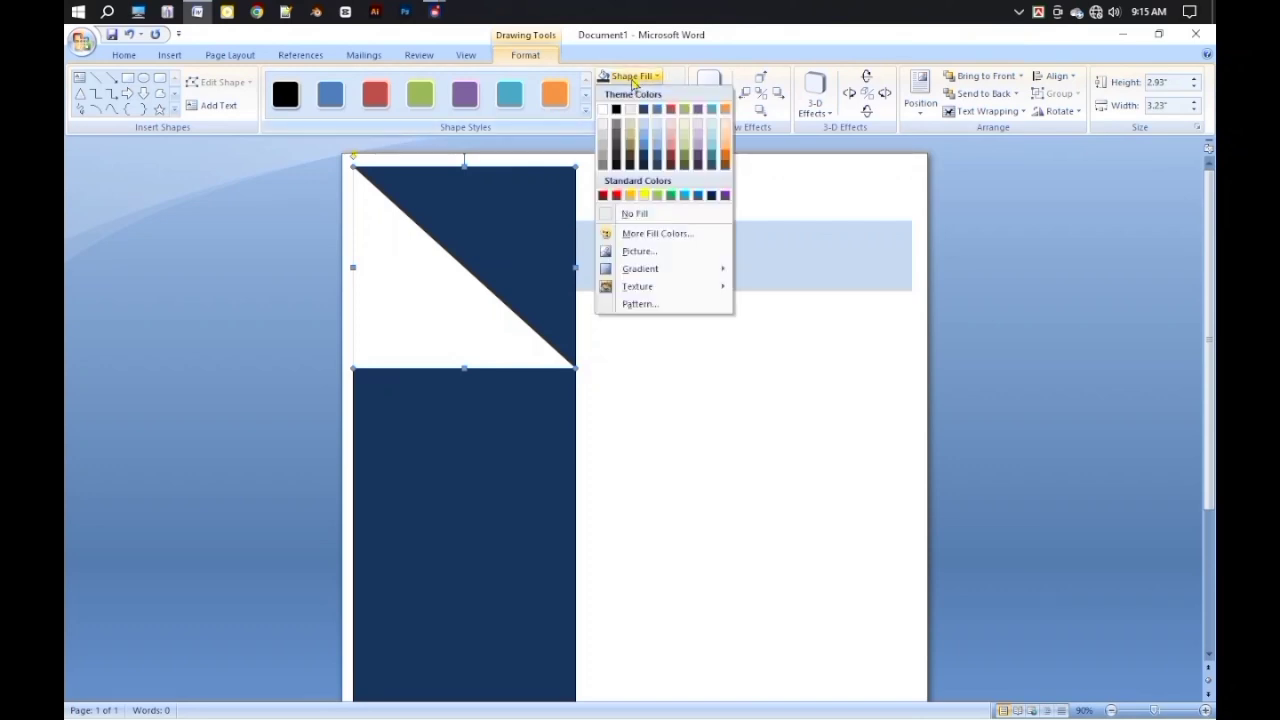
{"action": "left_click", "coordinate": [698, 196]}
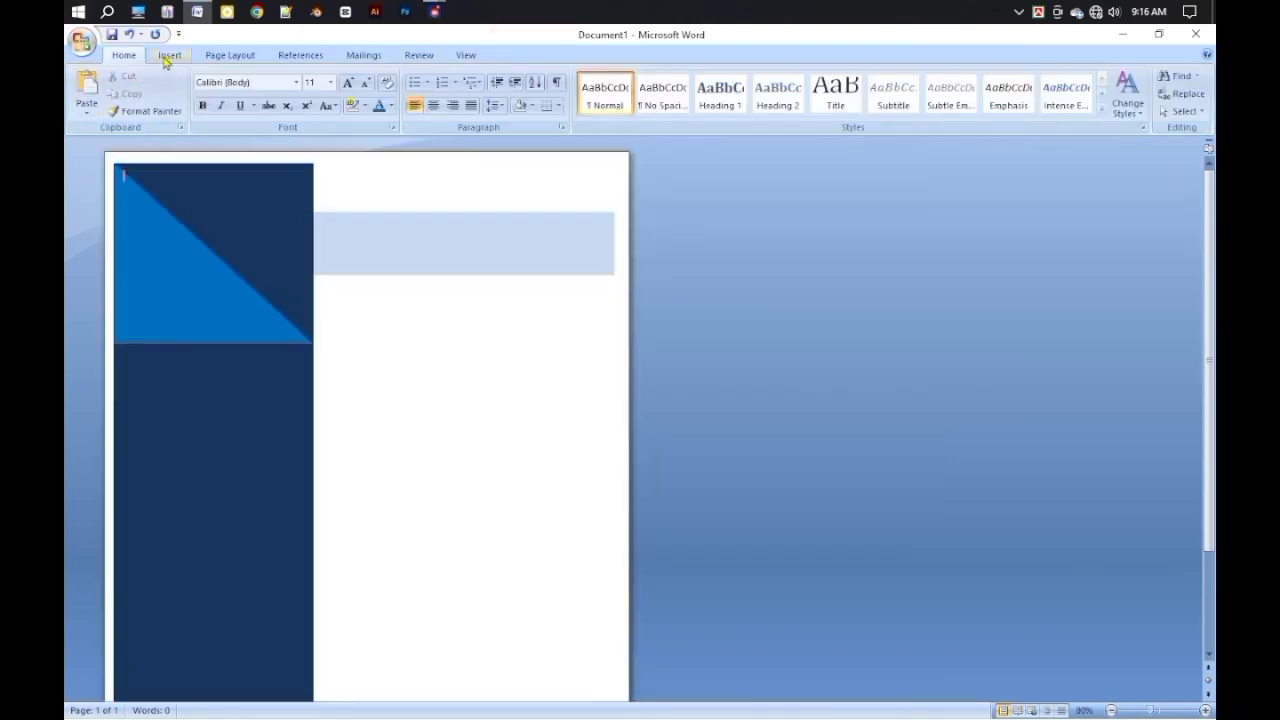
Insert the portrait picture of the man in a suit into the document.
{"action": "left_click", "coordinate": [168, 56]}
{"action": "left_click", "coordinate": [237, 94]}
{"action": "left_click", "coordinate": [255, 255]}
{"action": "left_click", "coordinate": [495, 381]}
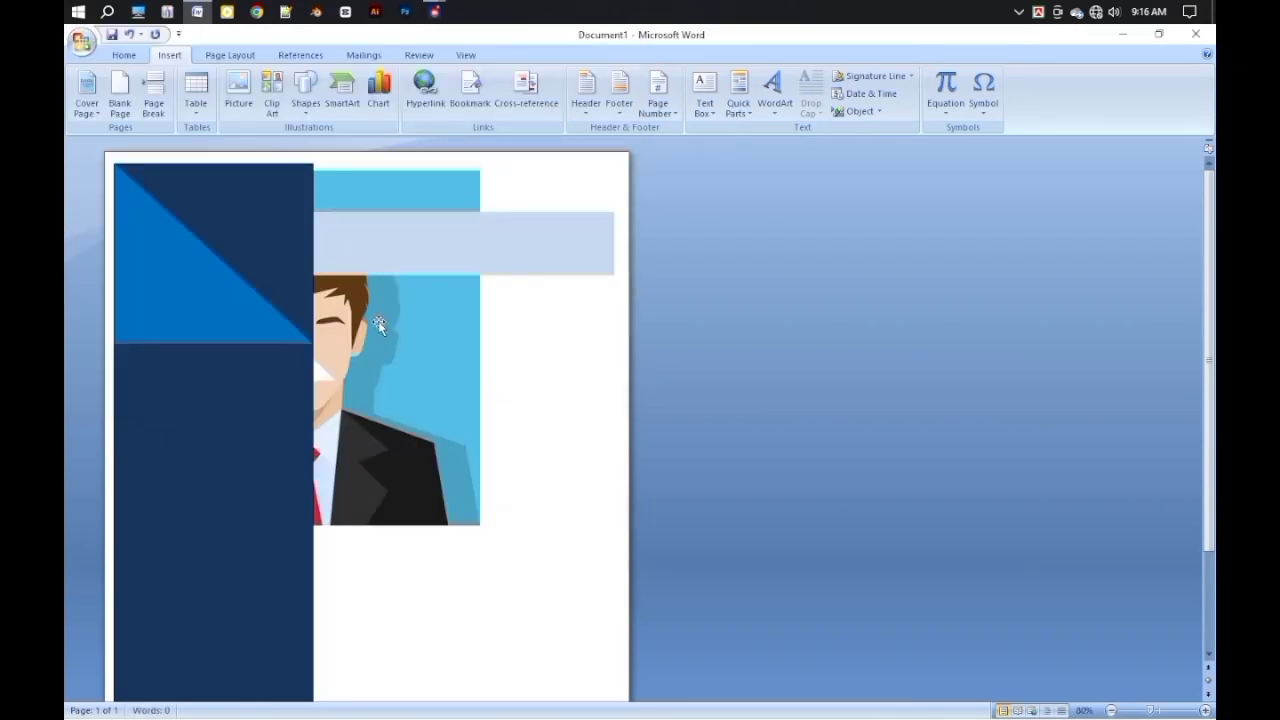
Set the portrait picture's text wrapping to In Front of Text.
{"action": "left_click", "coordinate": [378, 321]}
{"action": "left_click", "coordinate": [378, 321]}
{"action": "right_click", "coordinate": [362, 315]}
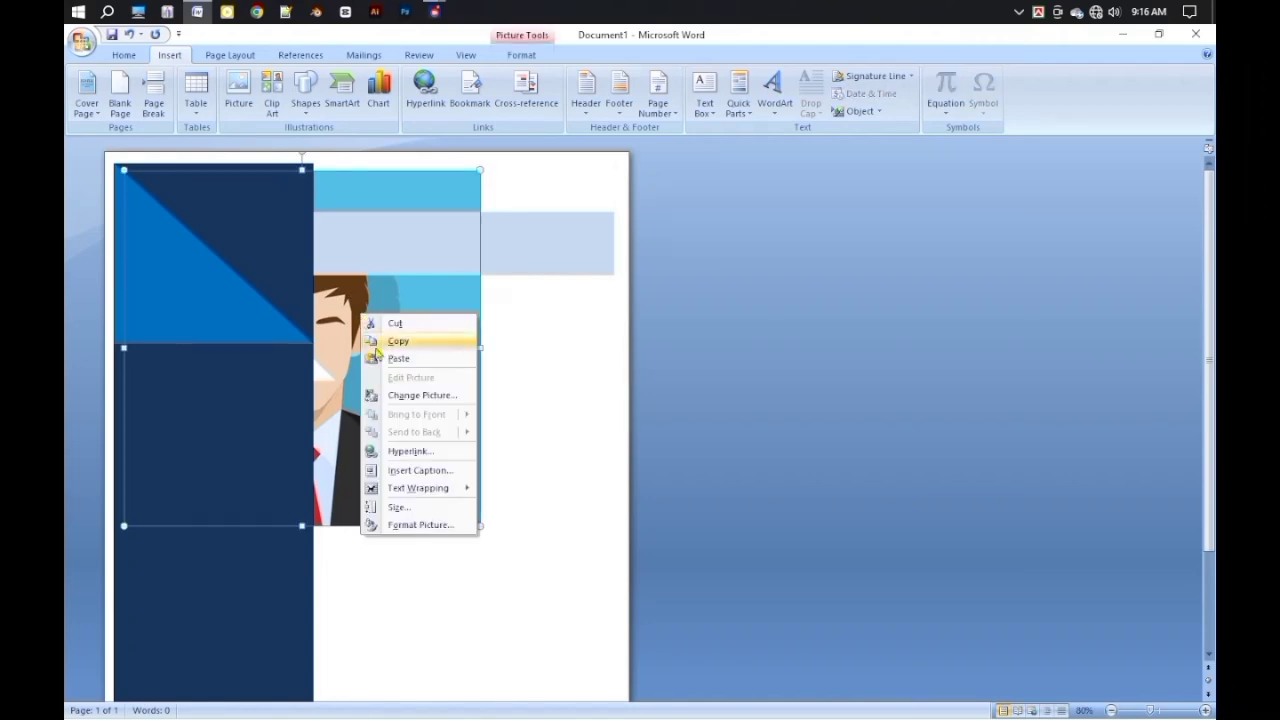
{"action": "mouse_move", "coordinate": [466, 492]}
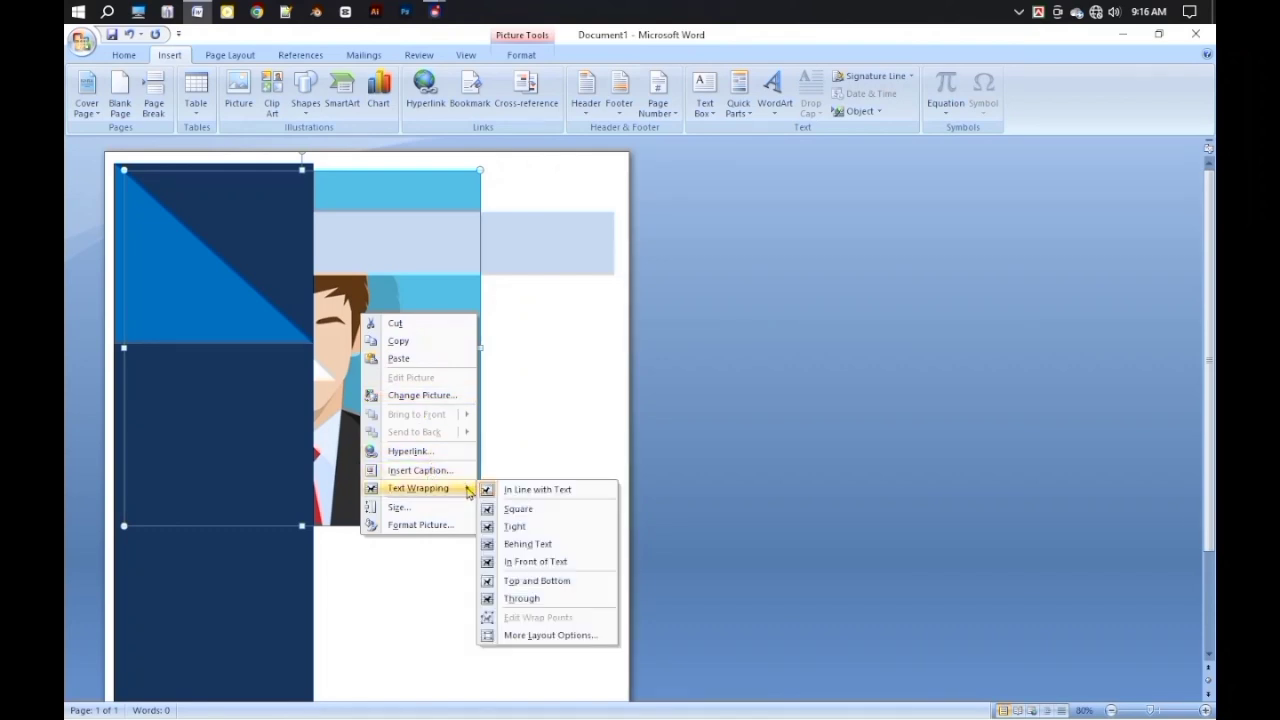
{"action": "left_click", "coordinate": [560, 568]}
Change the portrait picture's shape to a diamond.
{"action": "left_click", "coordinate": [518, 57]}
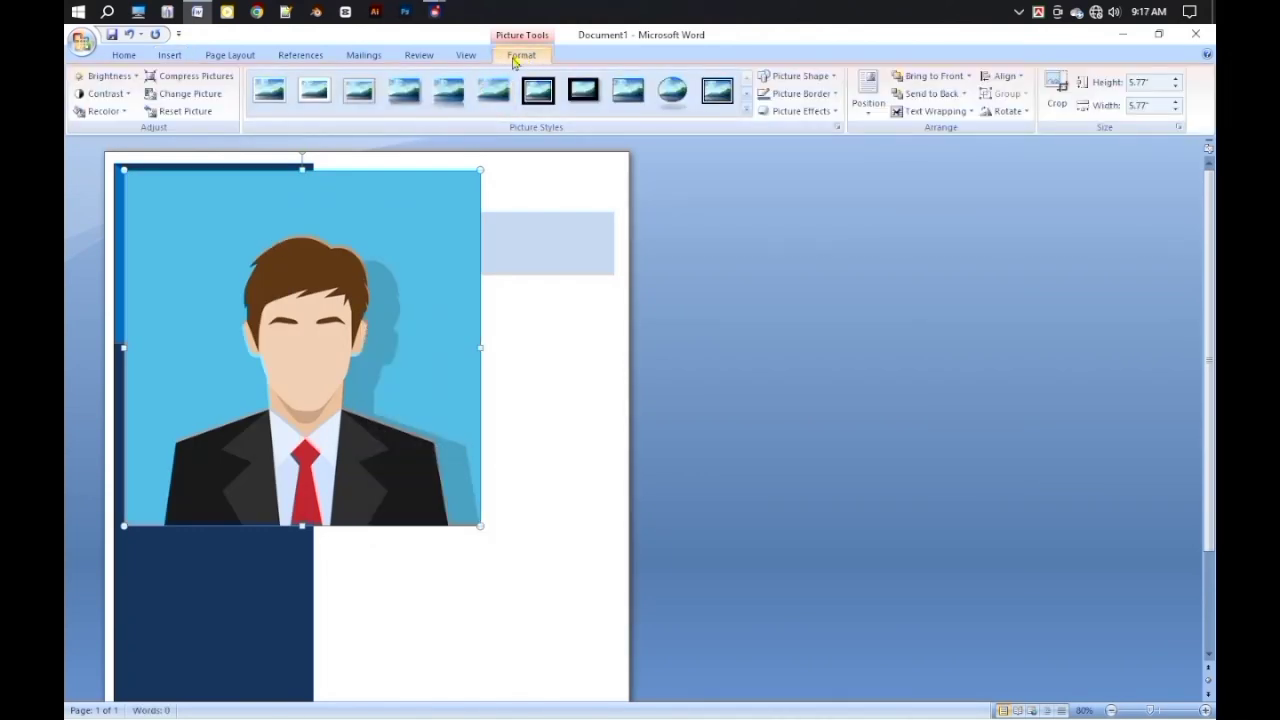
{"action": "left_click", "coordinate": [824, 80]}
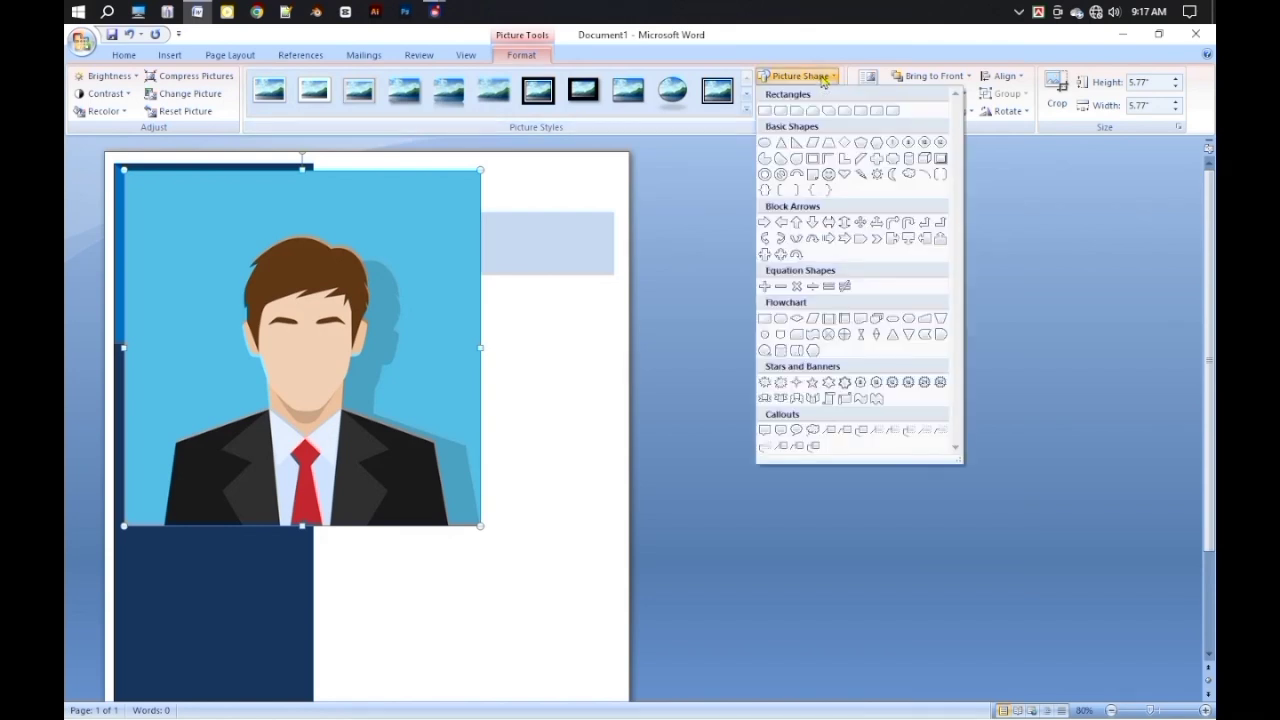
{"action": "left_click", "coordinate": [849, 146]}
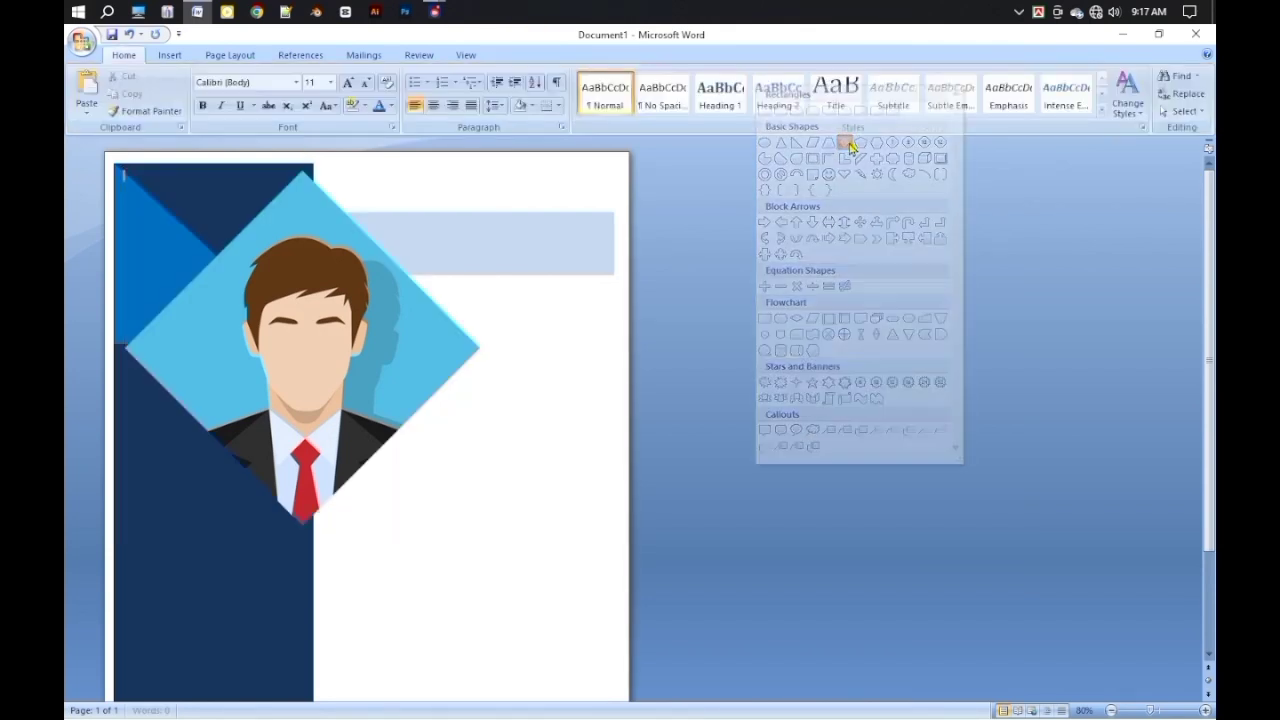
Shrink the diamond portrait to about 2.88" by 2.89" and position it over the blue triangle in the sidebar.
{"action": "left_click", "coordinate": [331, 303]}
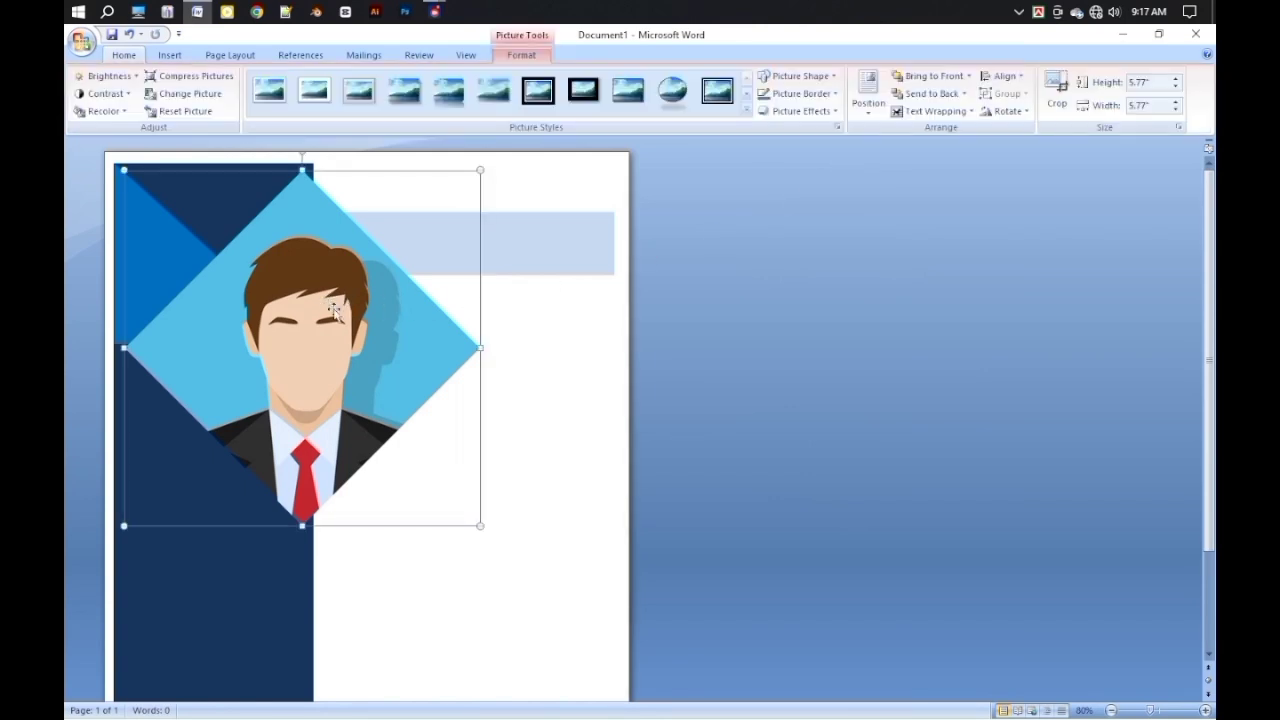
{"action": "left_click", "coordinate": [447, 490]}
{"action": "left_click", "coordinate": [366, 371]}
{"action": "left_click_drag", "start_coordinate": [479, 171], "coordinate": [405, 245]}
{"action": "left_click_drag", "start_coordinate": [314, 350], "coordinate": [222, 258]}
{"action": "left_click", "coordinate": [420, 340]}
Apply an outer shadow effect to the diamond portrait, using the first option in the second row.
{"action": "double_click", "coordinate": [222, 258]}
{"action": "left_click", "coordinate": [800, 93]}
{"action": "left_click", "coordinate": [800, 111]}
{"action": "mouse_move", "coordinate": [810, 176]}
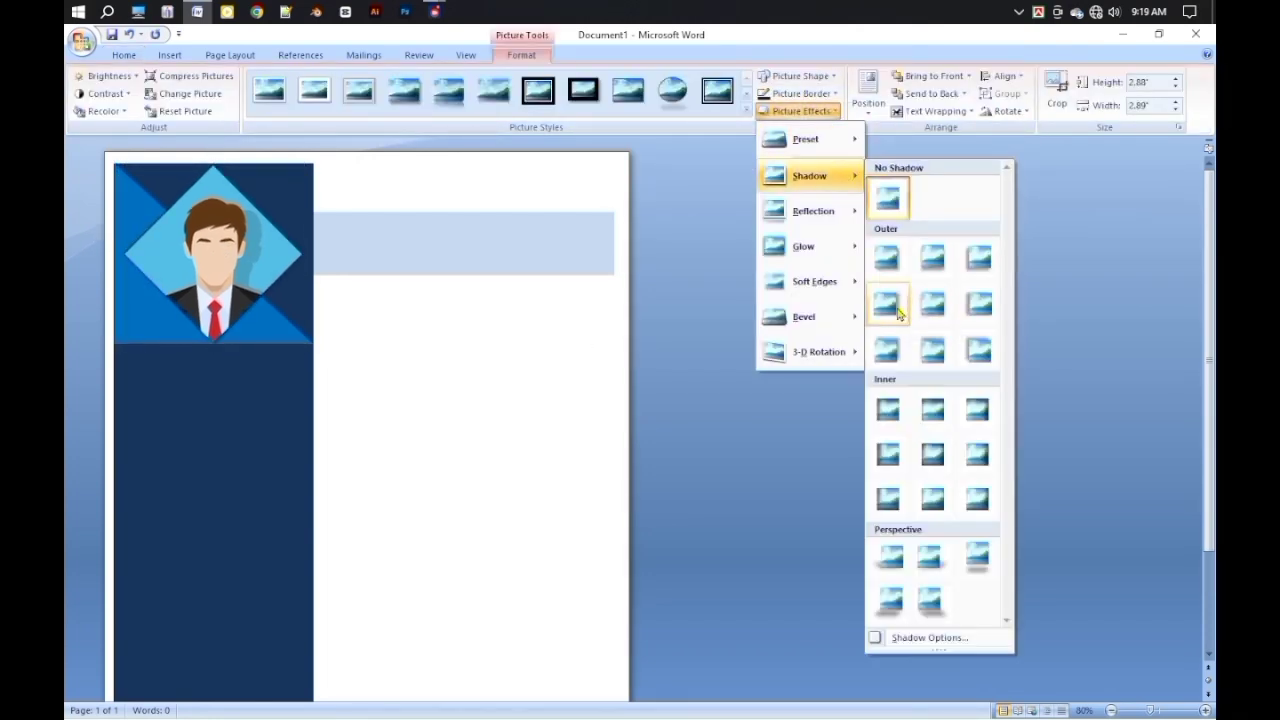
{"action": "left_click", "coordinate": [899, 313]}
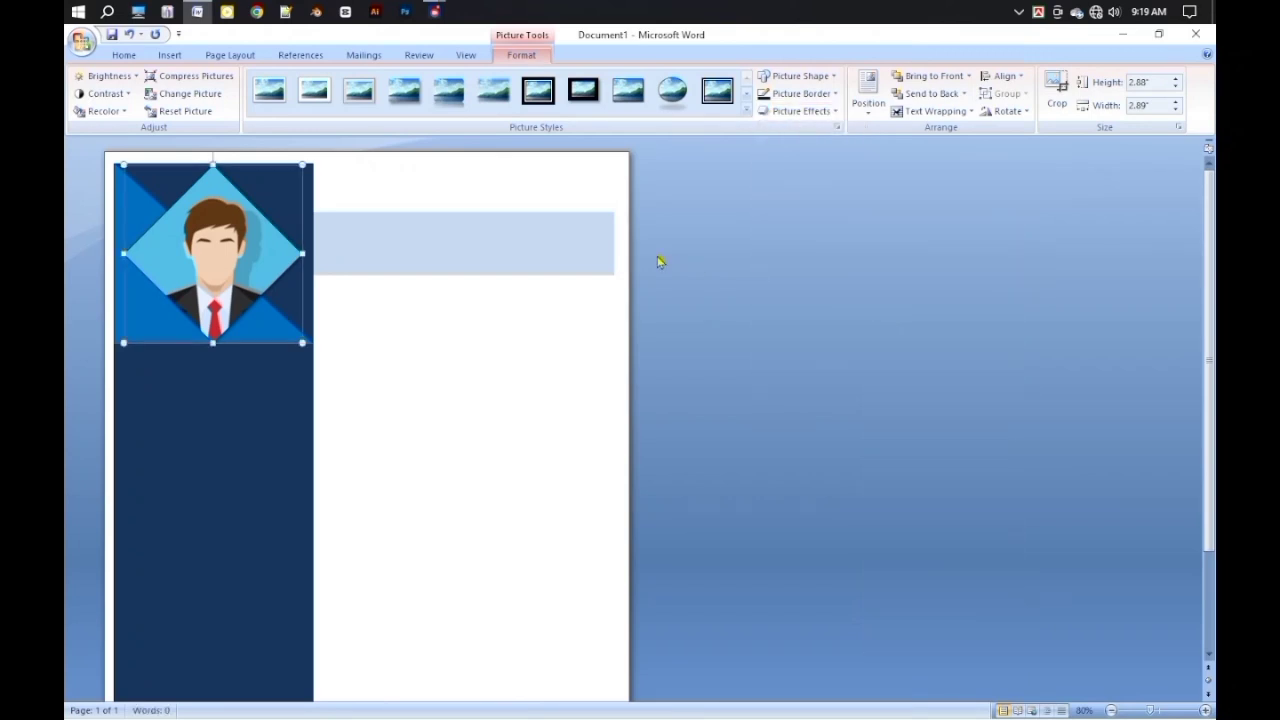
{"action": "left_click", "coordinate": [671, 225]}
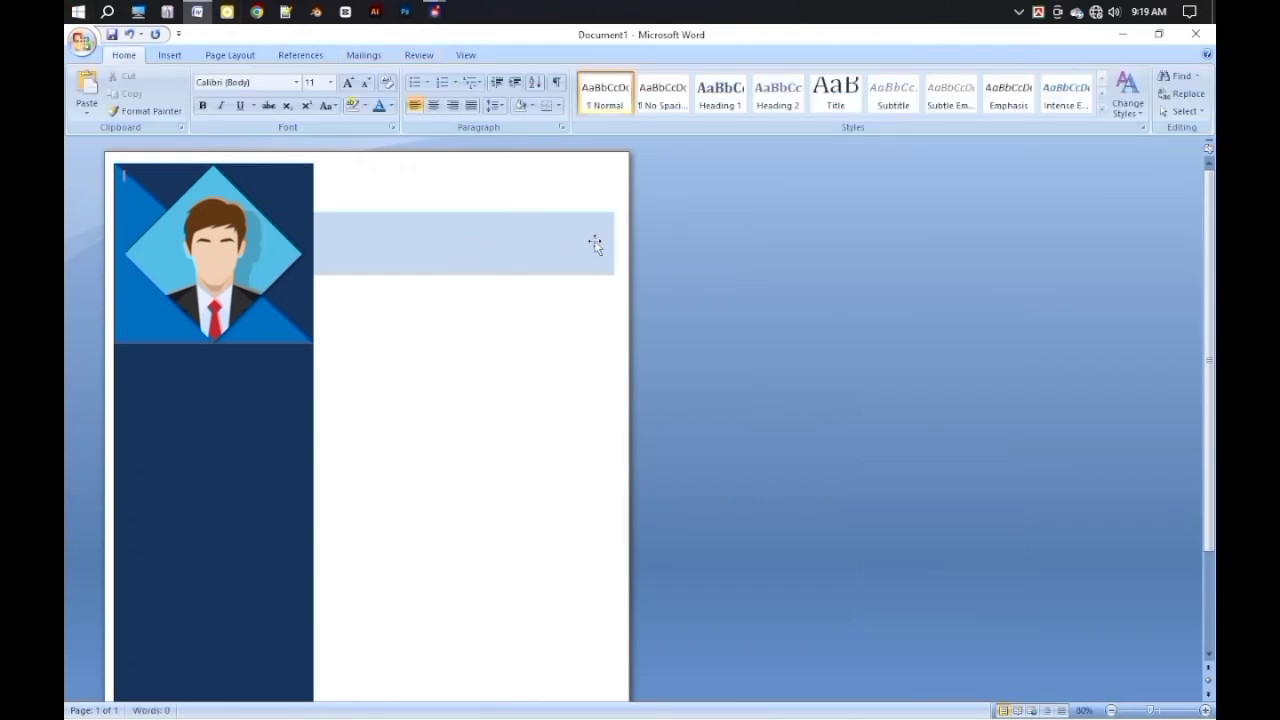
Draw a triangle in the page's lower right corner and give it a light blue fill with no outline.
{"action": "scroll", "coordinate": [339, 351], "scroll_direction": "down", "scroll_amount": 4}
{"action": "left_click", "coordinate": [178, 57]}
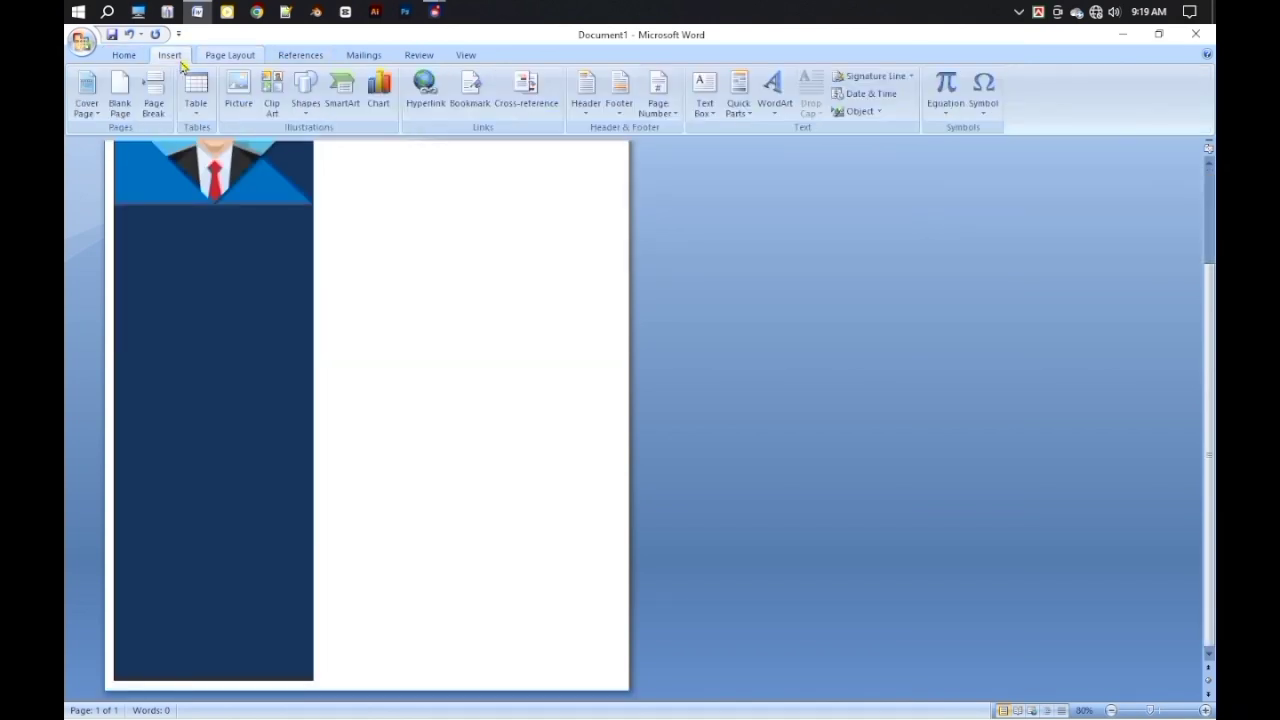
{"action": "left_click", "coordinate": [308, 110]}
{"action": "left_click", "coordinate": [395, 150]}
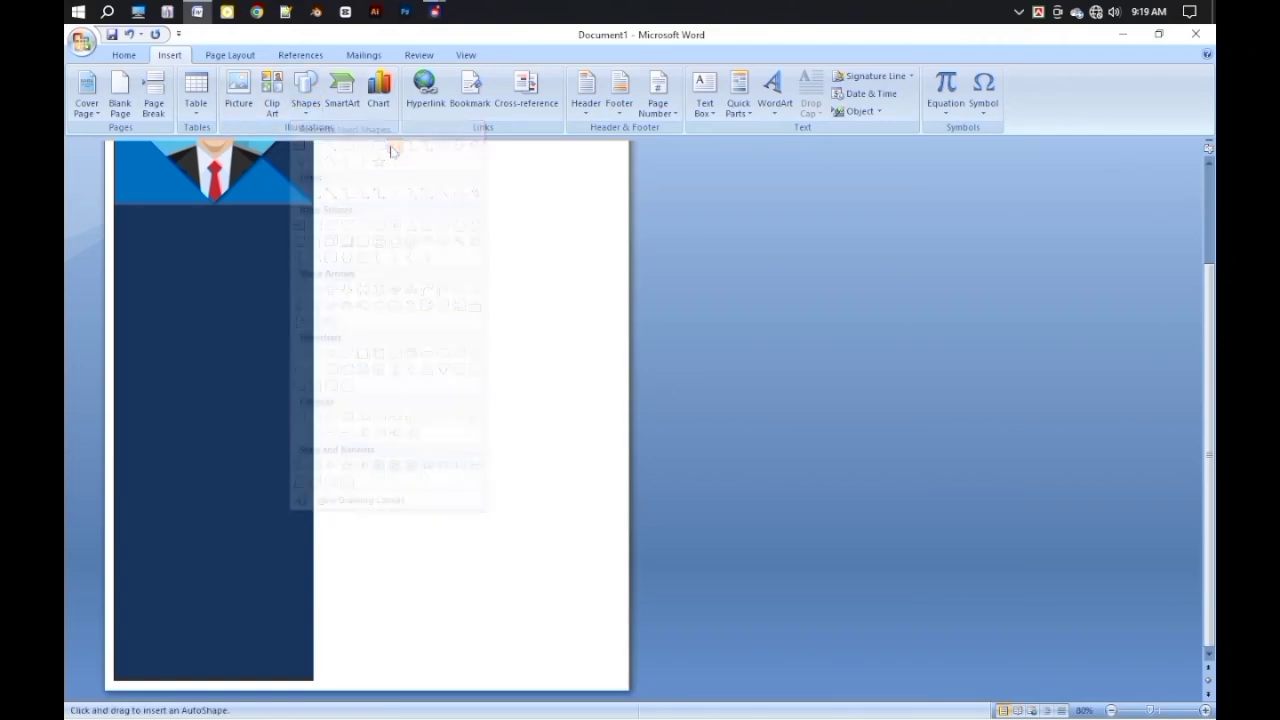
{"action": "left_click_drag", "start_coordinate": [426, 496], "coordinate": [624, 683]}
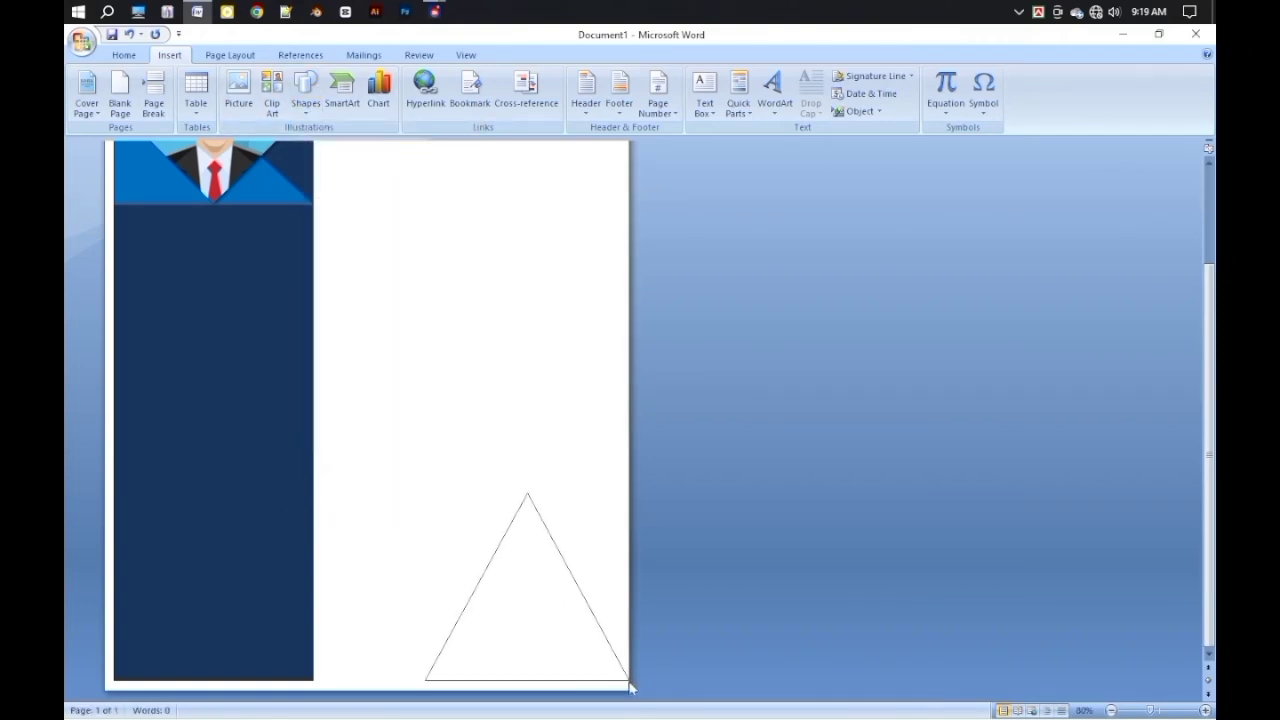
{"action": "left_click", "coordinate": [630, 76]}
{"action": "left_click", "coordinate": [660, 140]}
{"action": "left_click", "coordinate": [638, 93]}
{"action": "left_click", "coordinate": [651, 238]}
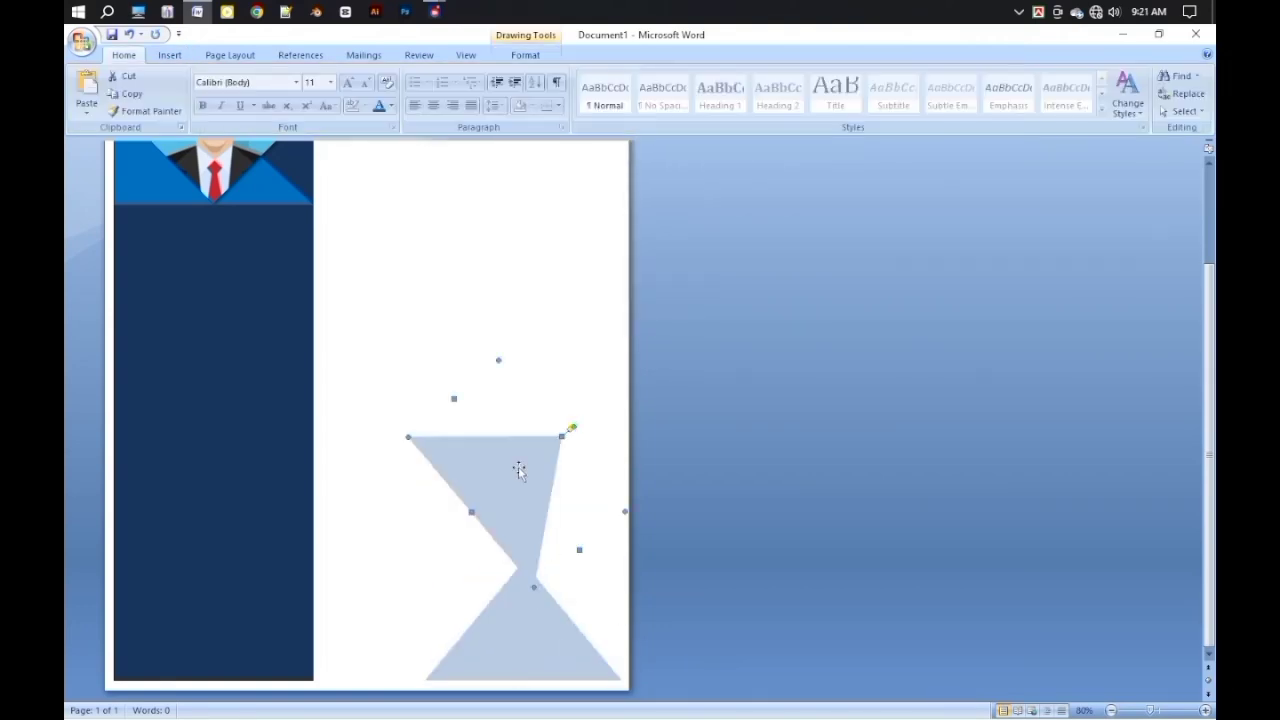
Move the rotated second triangle against the page's right edge over the lower triangle and fill it with a medium blue.
{"action": "left_click_drag", "start_coordinate": [520, 466], "coordinate": [559, 549]}
{"action": "mouse_move", "coordinate": [617, 513]}
{"action": "left_mouse_down"}
{"action": "mouse_move", "coordinate": [600, 481]}
{"action": "mouse_move", "coordinate": [631, 501]}
{"action": "left_mouse_up"}
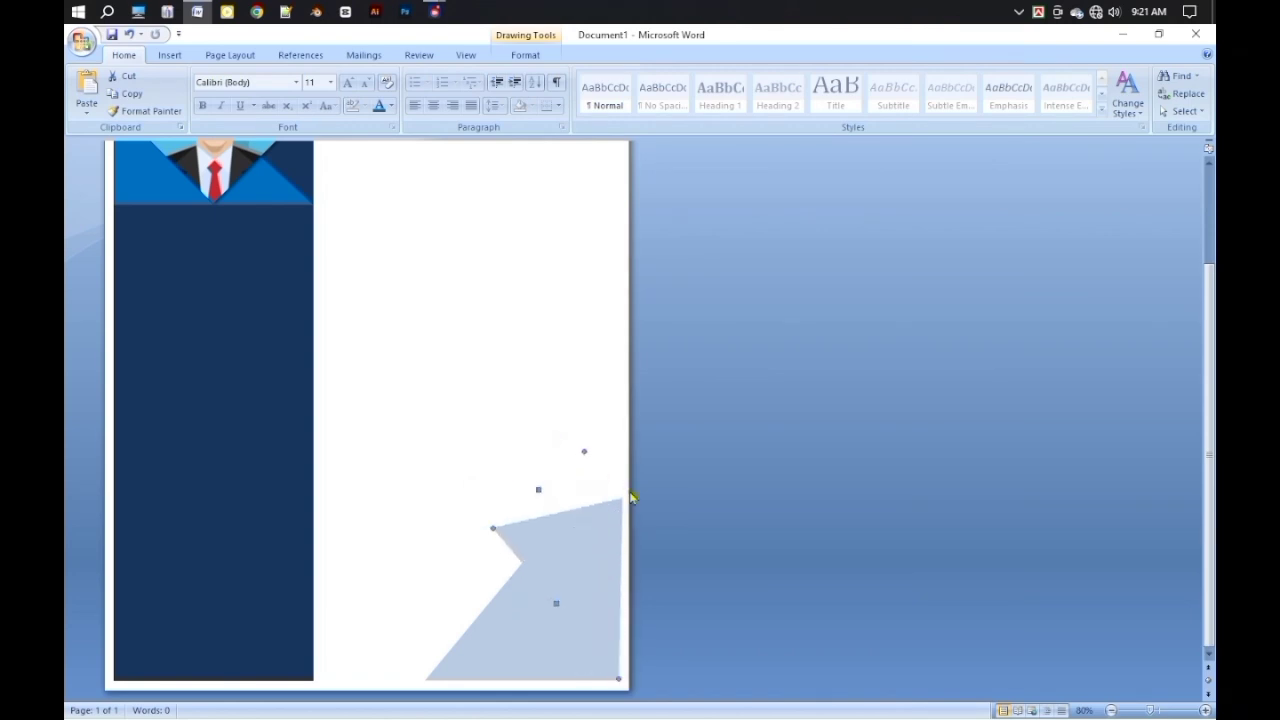
{"action": "double_click", "coordinate": [600, 528]}
{"action": "left_click", "coordinate": [645, 76]}
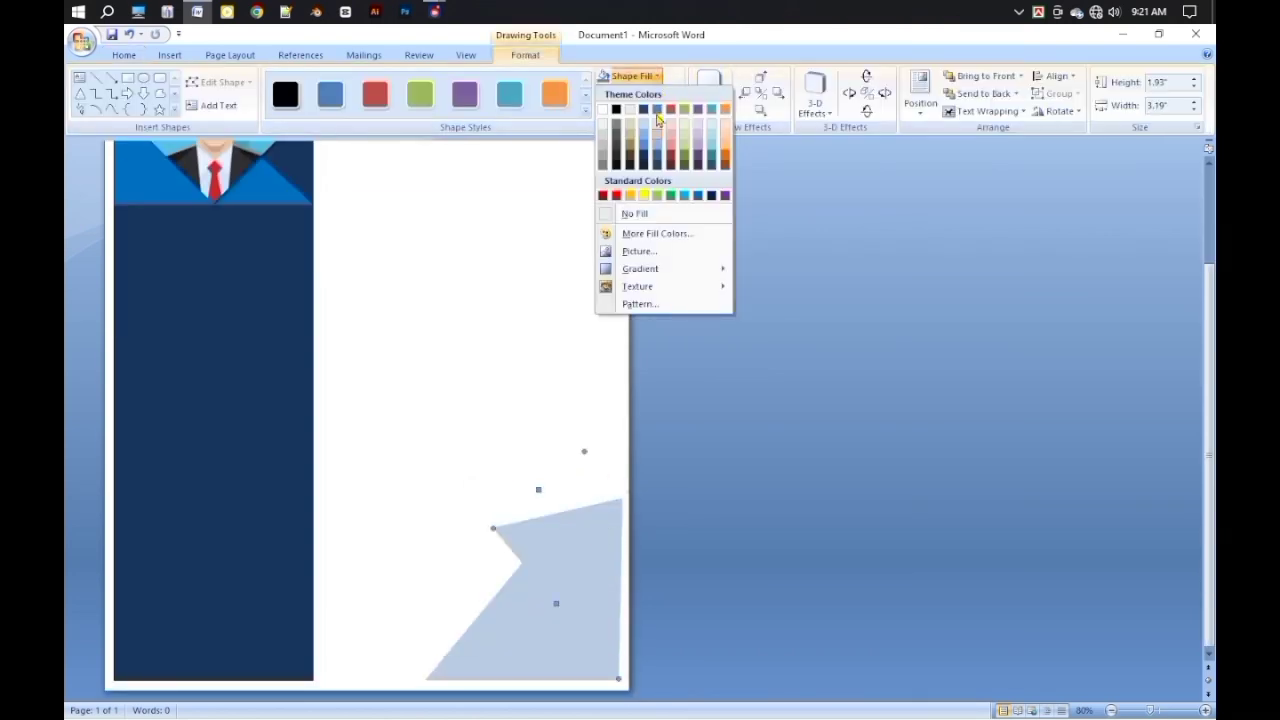
{"action": "left_click", "coordinate": [646, 151]}
{"action": "left_click_drag", "start_coordinate": [598, 570], "coordinate": [591, 569]}
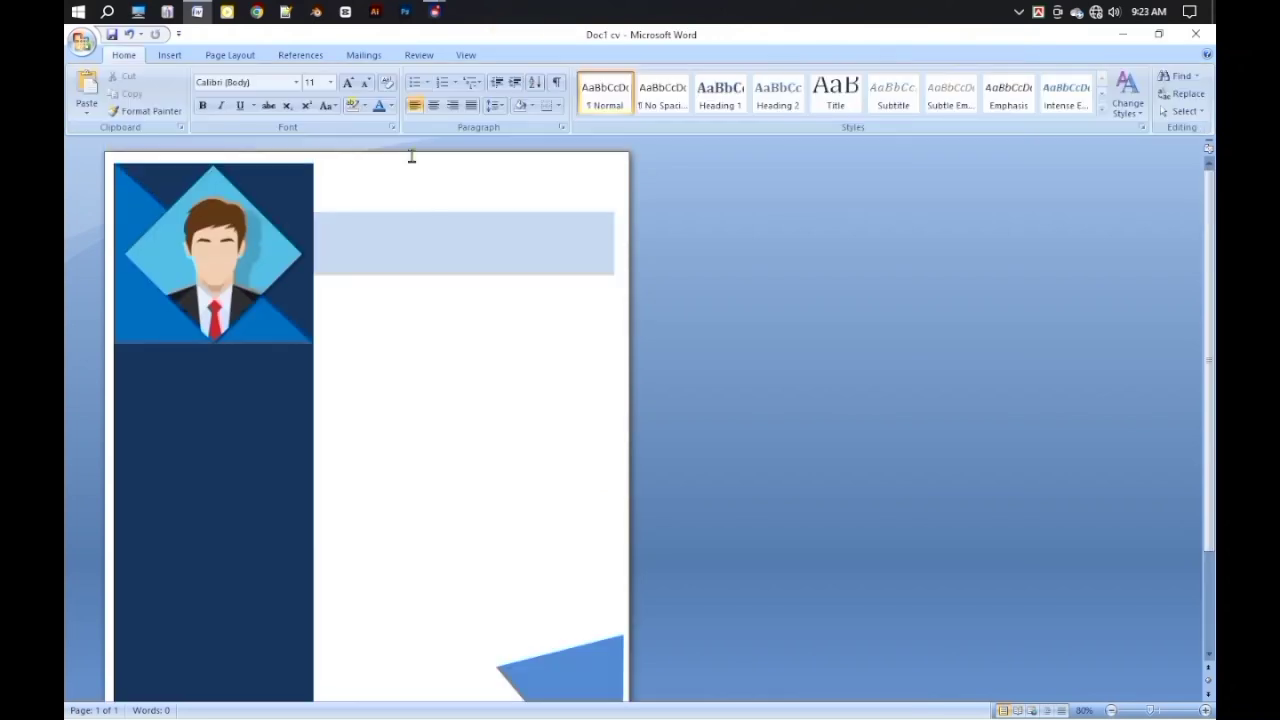
Add a text box about 0.68" high and 1.83" wide above the light blue band, containing "CV" at font size 36.
{"action": "left_click", "coordinate": [169, 55]}
{"action": "left_click", "coordinate": [305, 92]}
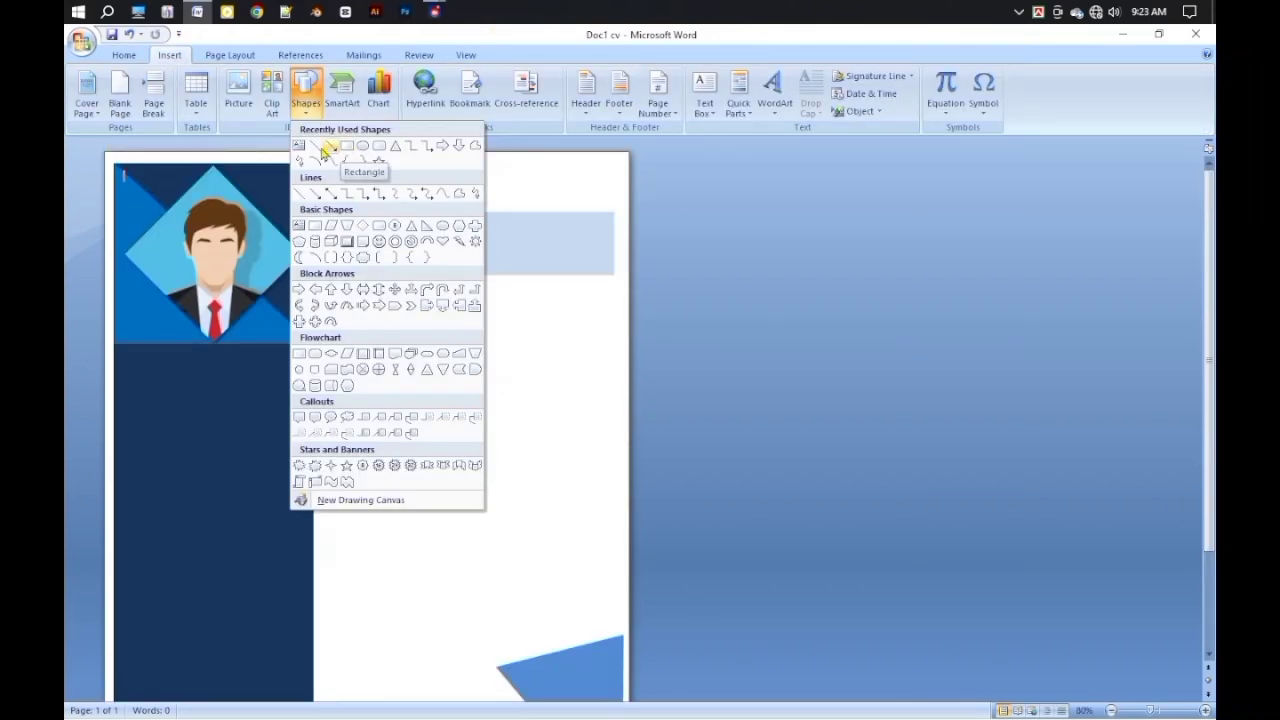
{"action": "left_click", "coordinate": [343, 150]}
{"action": "left_click_drag", "start_coordinate": [364, 170], "coordinate": [482, 215]}
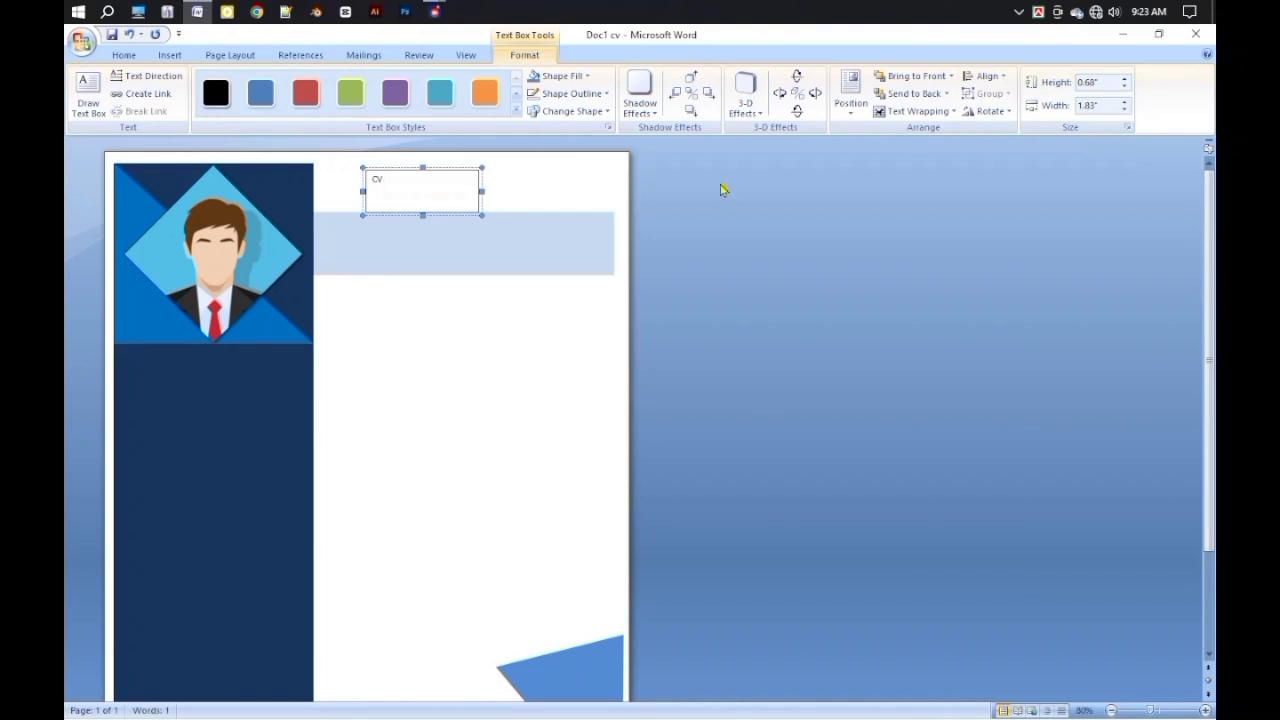
{"action": "left_click", "coordinate": [124, 55]}
{"action": "left_click", "coordinate": [330, 86]}
{"action": "left_click", "coordinate": [308, 278]}
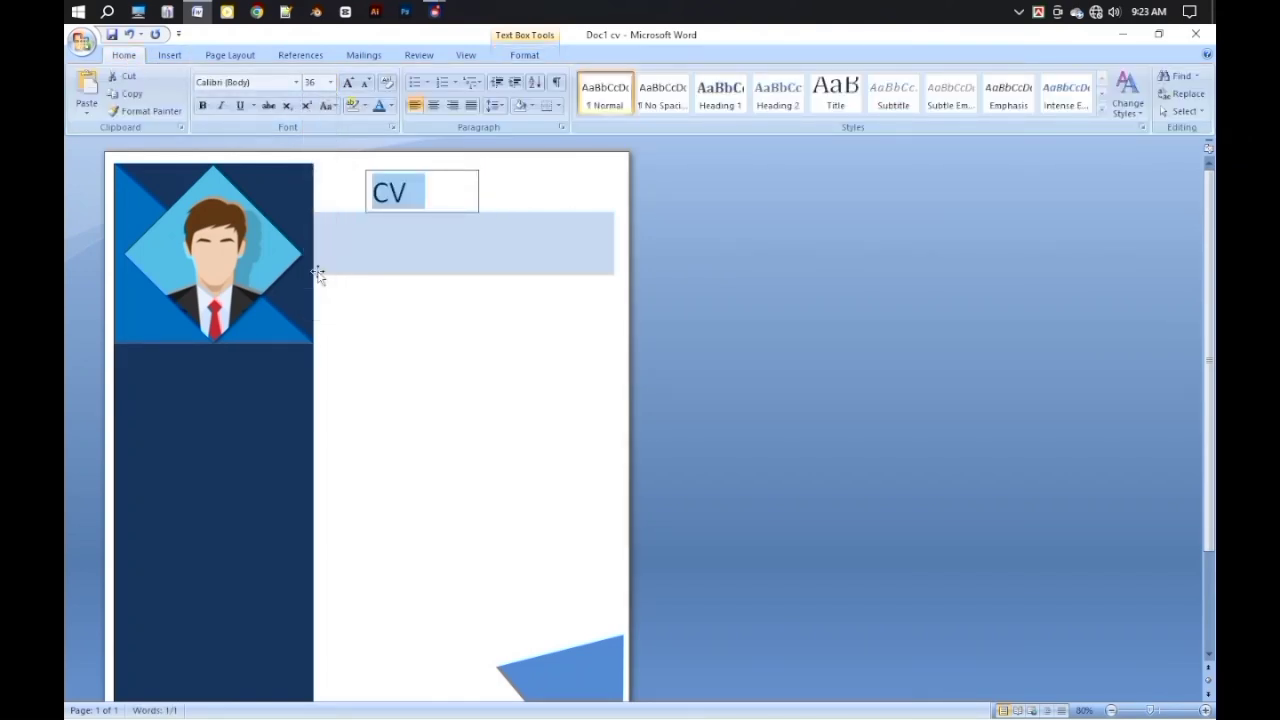
Set the CV heading in the Genovast font at size 48 and enlarge its text box to about 0.97" high and 2.44" wide.
{"action": "left_click", "coordinate": [296, 83]}
{"action": "scroll", "coordinate": [287, 290], "scroll_direction": "down", "scroll_amount": 10}
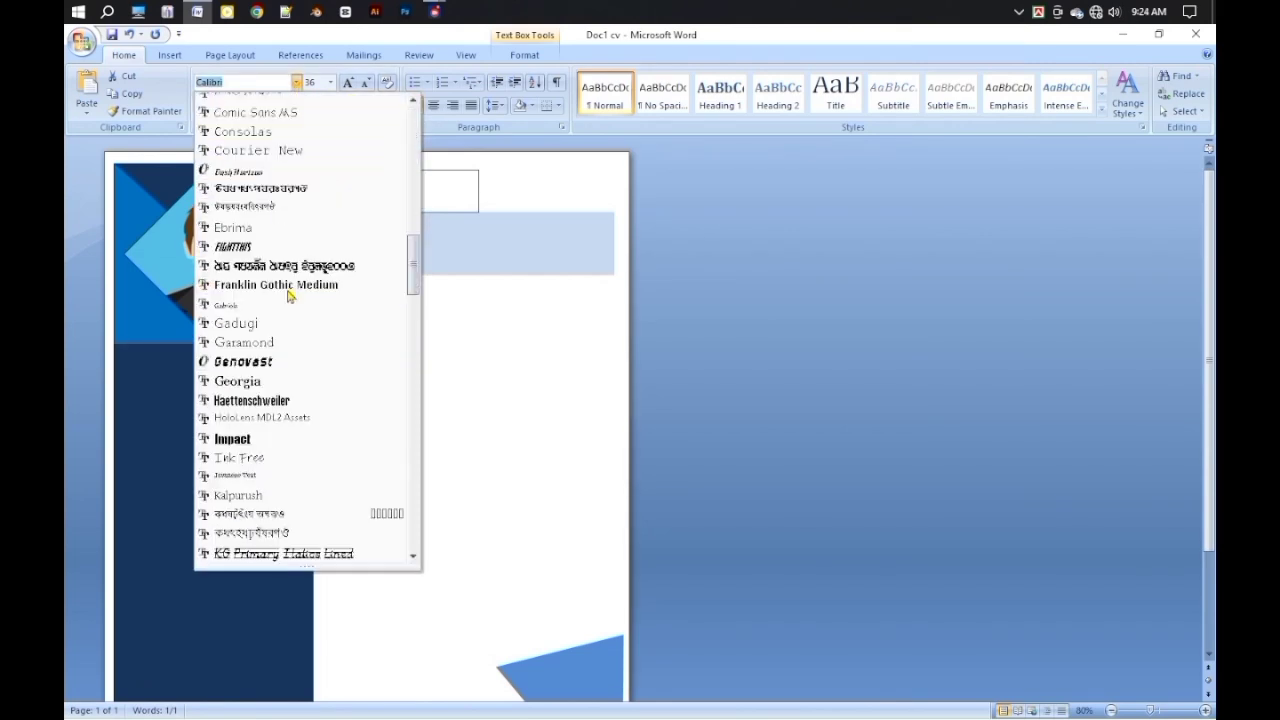
{"action": "left_click", "coordinate": [287, 305]}
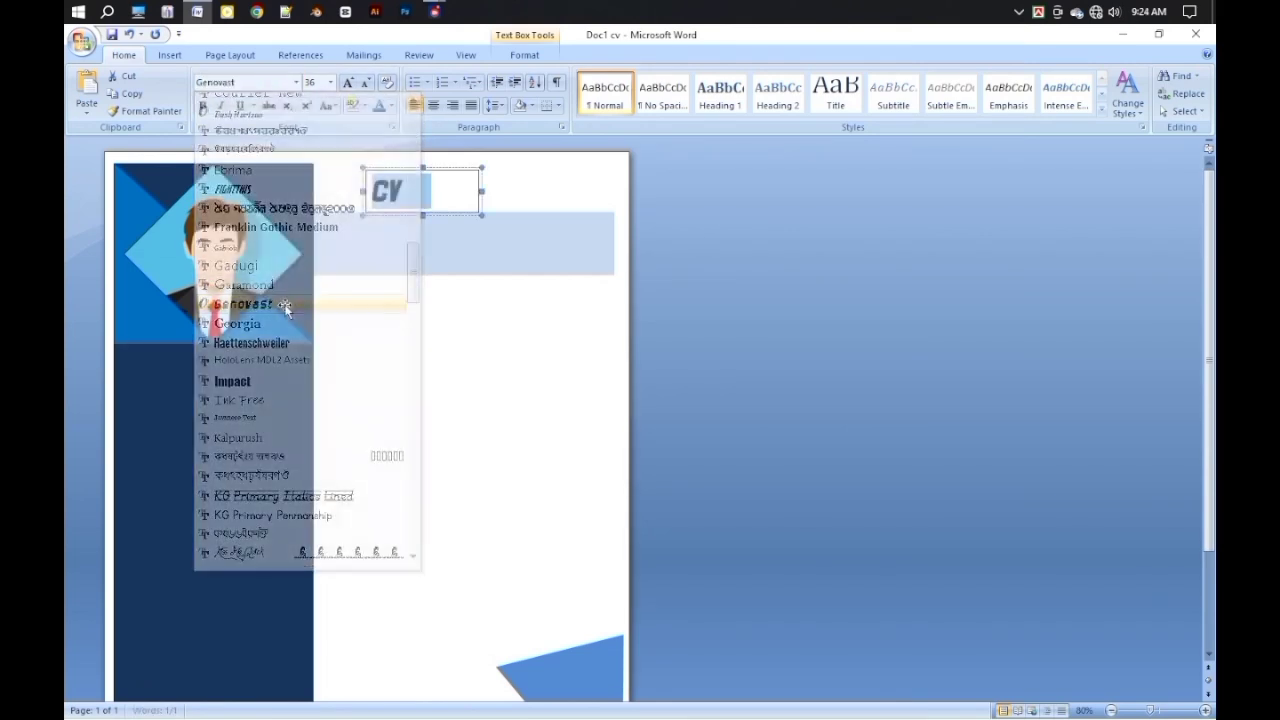
{"action": "left_click", "coordinate": [414, 192]}
{"action": "key", "text": "Home"}
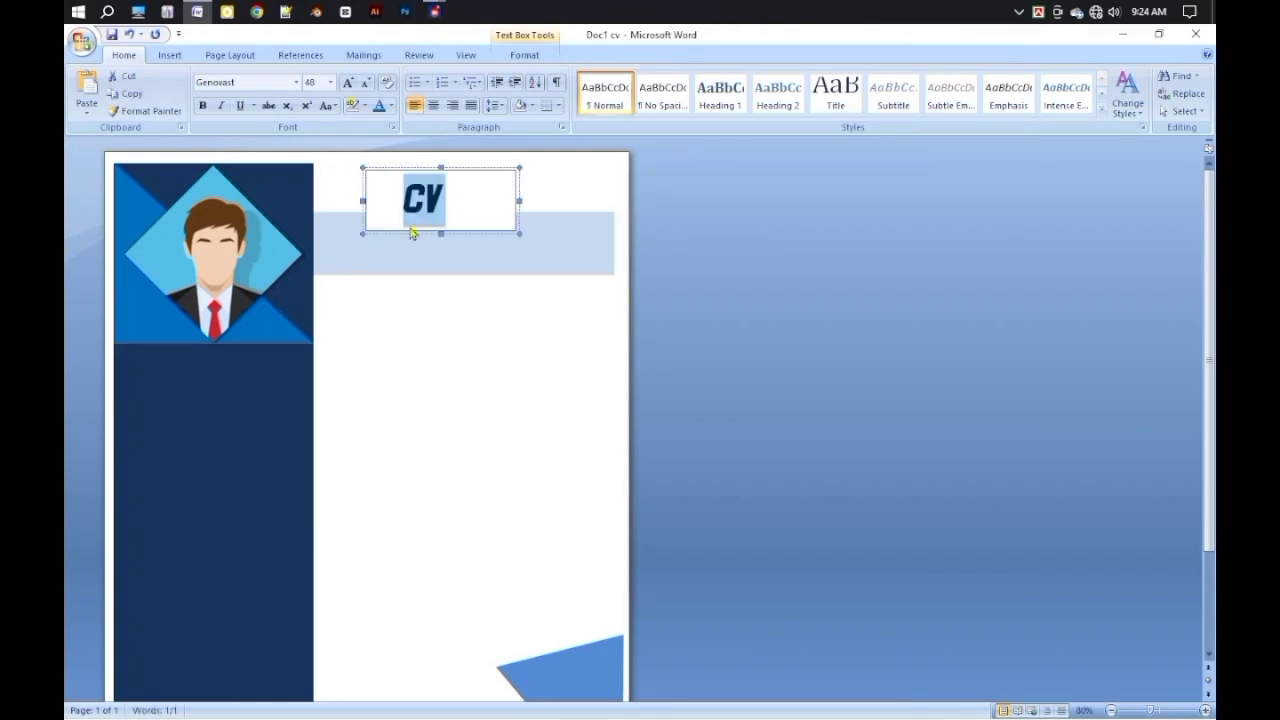
Color the heading's letter C medium blue and its letter V the standard light blue.
{"action": "left_click", "coordinate": [430, 203]}
{"action": "left_click_drag", "start_coordinate": [419, 197], "coordinate": [405, 198]}
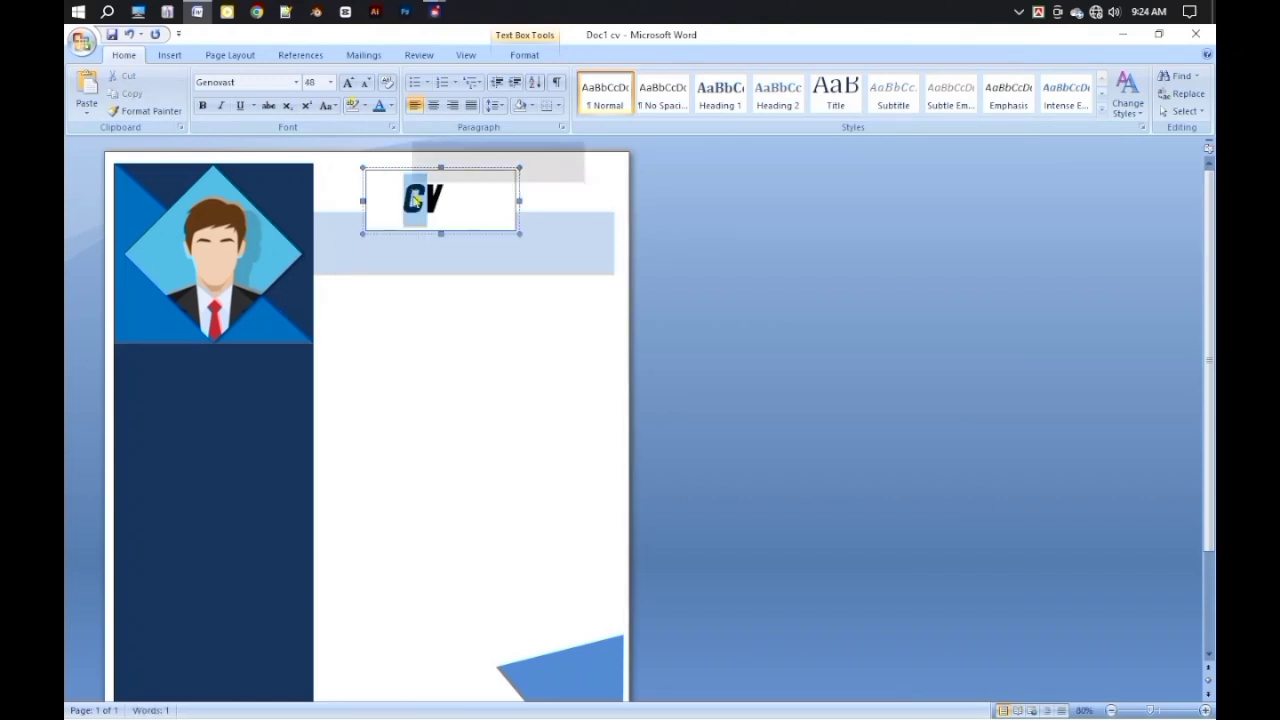
{"action": "left_click", "coordinate": [391, 105]}
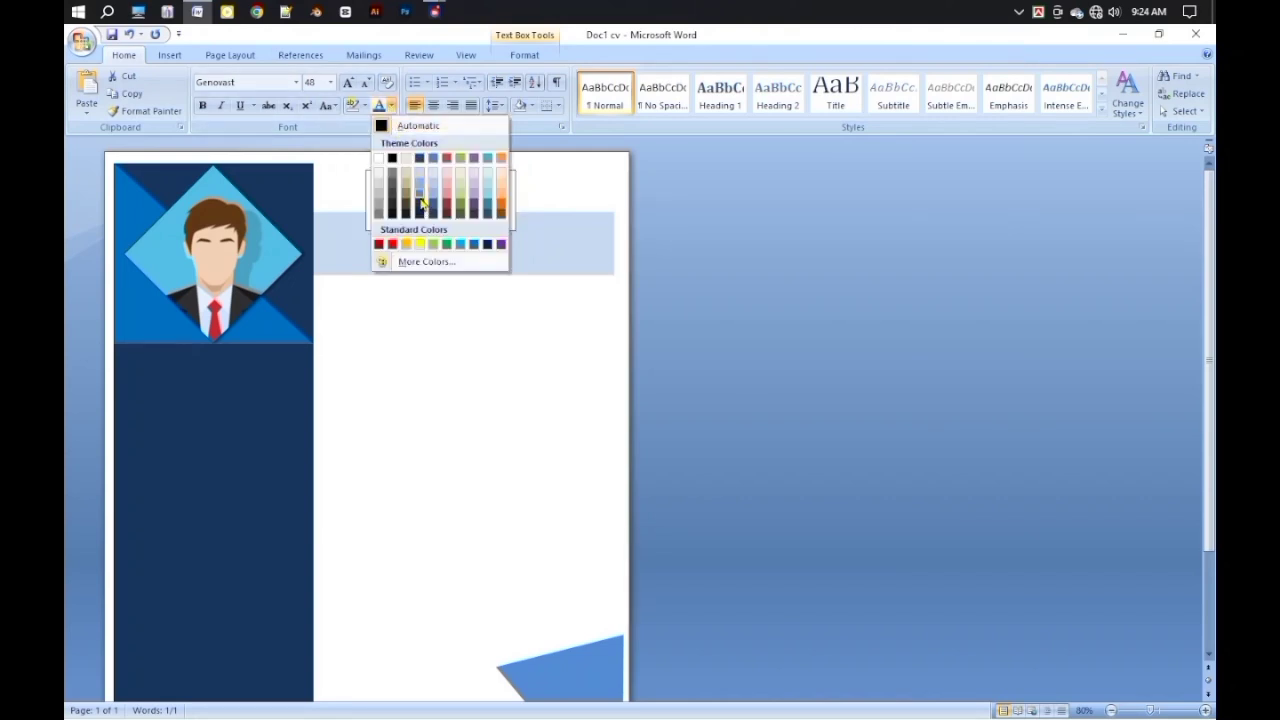
{"action": "left_click", "coordinate": [421, 204]}
{"action": "left_click", "coordinate": [428, 198]}
{"action": "left_click", "coordinate": [391, 105]}
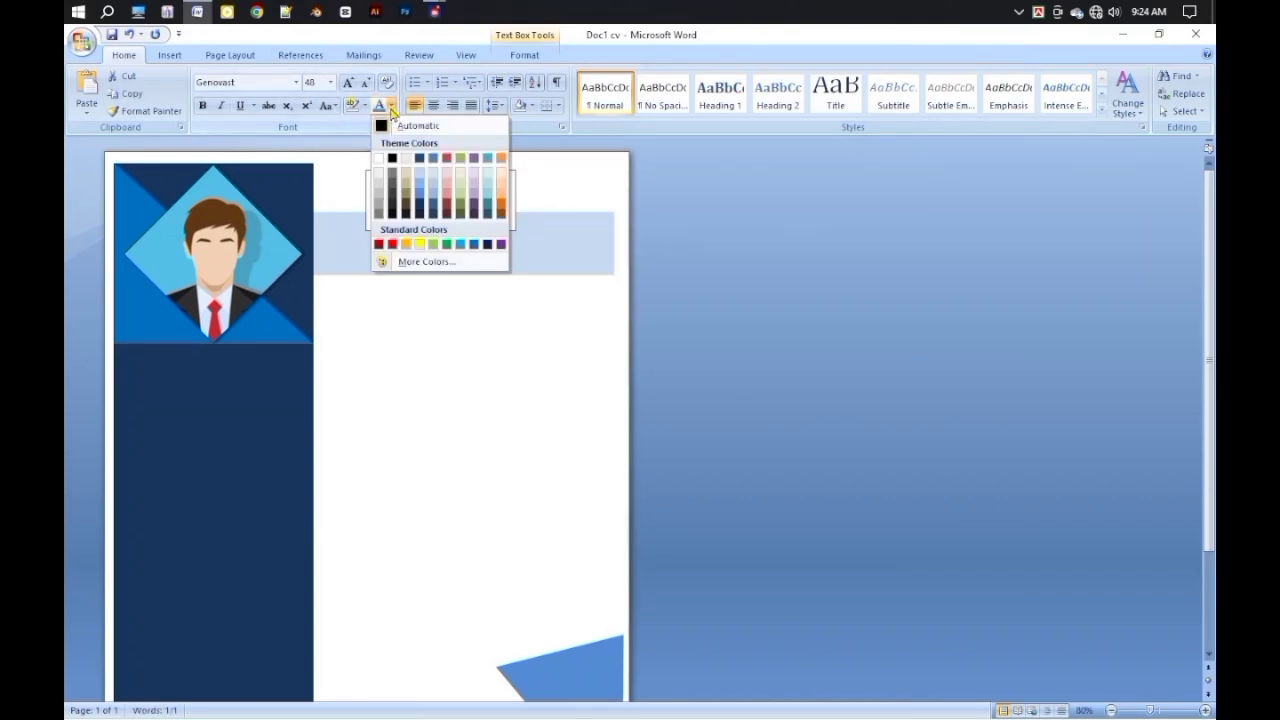
{"action": "left_click", "coordinate": [458, 245]}
{"action": "left_click", "coordinate": [460, 215]}
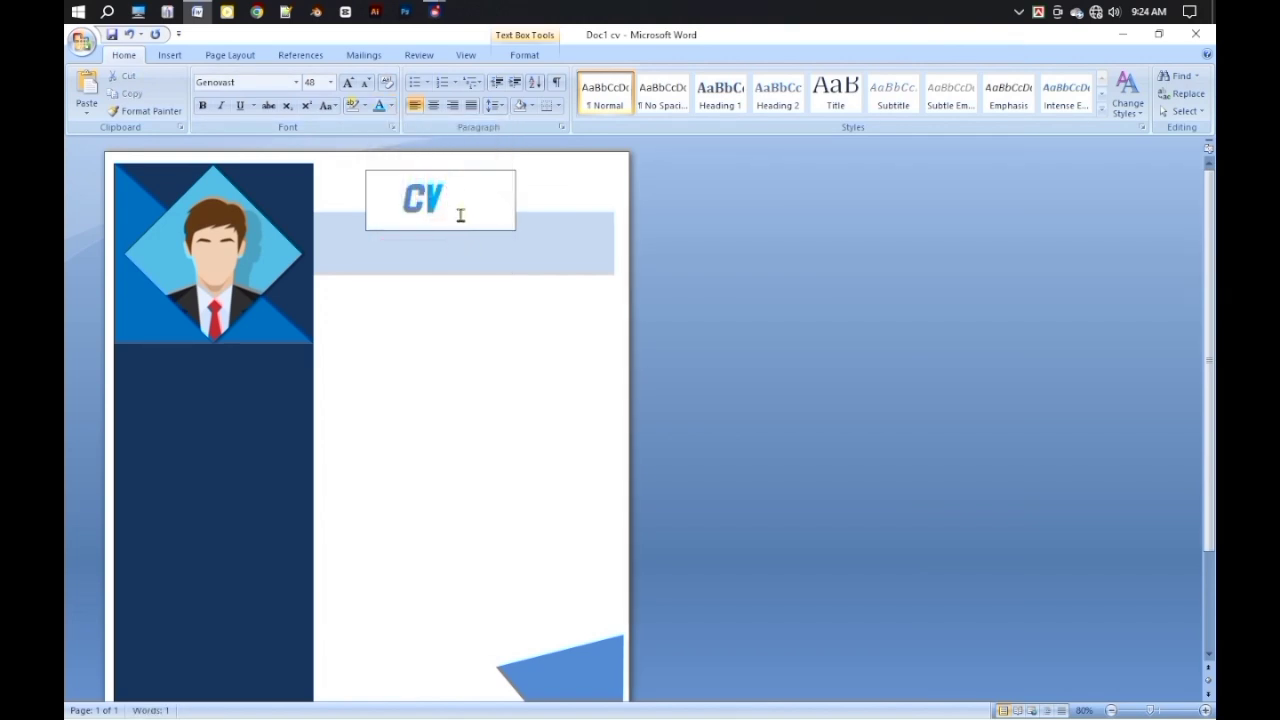
Remove the fill and outline of the CV text box and center the heading above the light blue band.
{"action": "left_click", "coordinate": [515, 58]}
{"action": "left_click", "coordinate": [560, 76]}
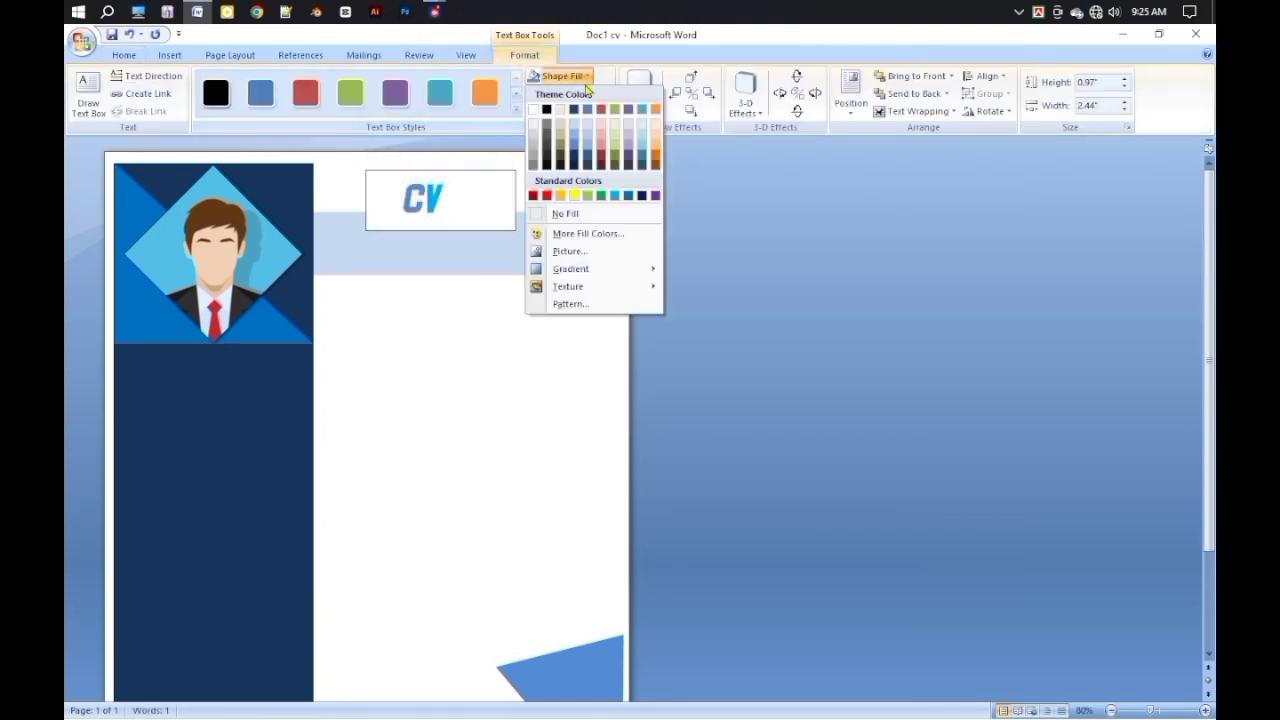
{"action": "left_click", "coordinate": [570, 215]}
{"action": "left_click", "coordinate": [548, 93]}
{"action": "left_click", "coordinate": [572, 231]}
{"action": "left_click_drag", "start_coordinate": [362, 169], "coordinate": [382, 174]}
{"action": "left_click_drag", "start_coordinate": [514, 230], "coordinate": [532, 213]}
{"action": "left_click", "coordinate": [614, 323]}
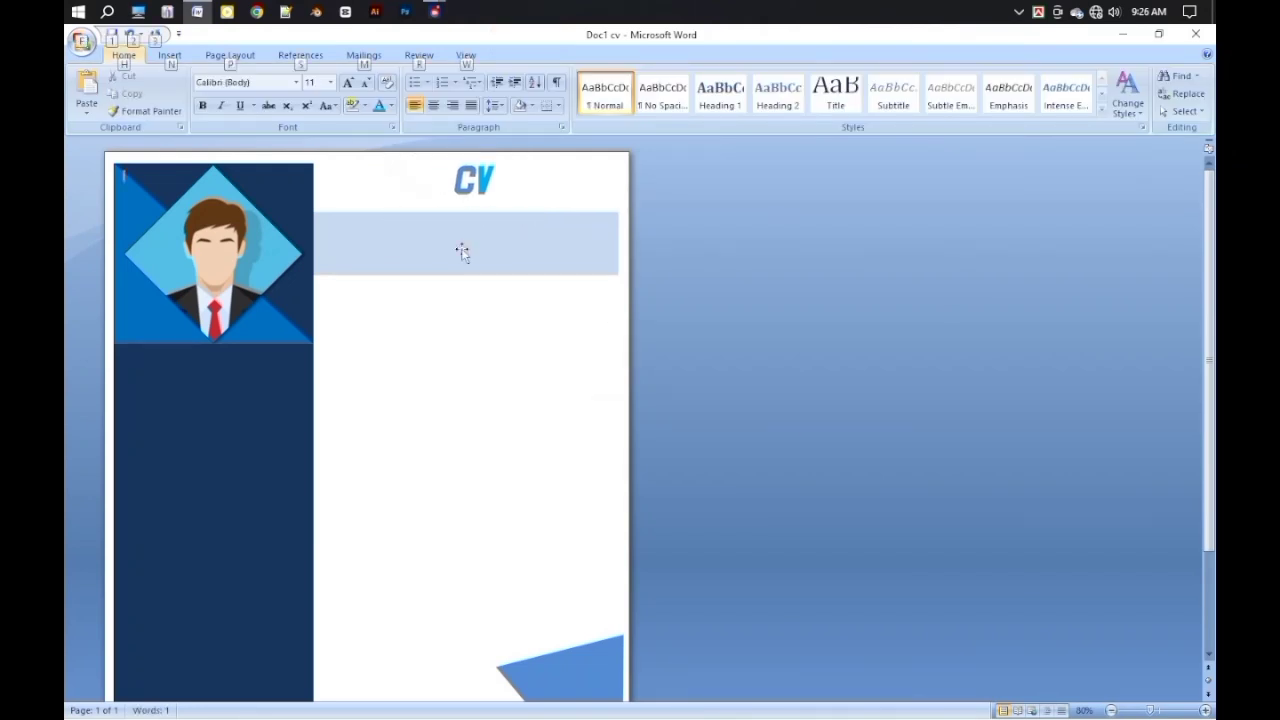
Draw a small triangle about 0.23" high and 0.3" wide beside the CV heading, with a dark blue fill and no outline.
{"action": "scroll", "coordinate": [937, 191], "scroll_direction": "up", "scroll_amount": 10}
{"action": "left_click", "coordinate": [169, 55]}
{"action": "left_click", "coordinate": [321, 114]}
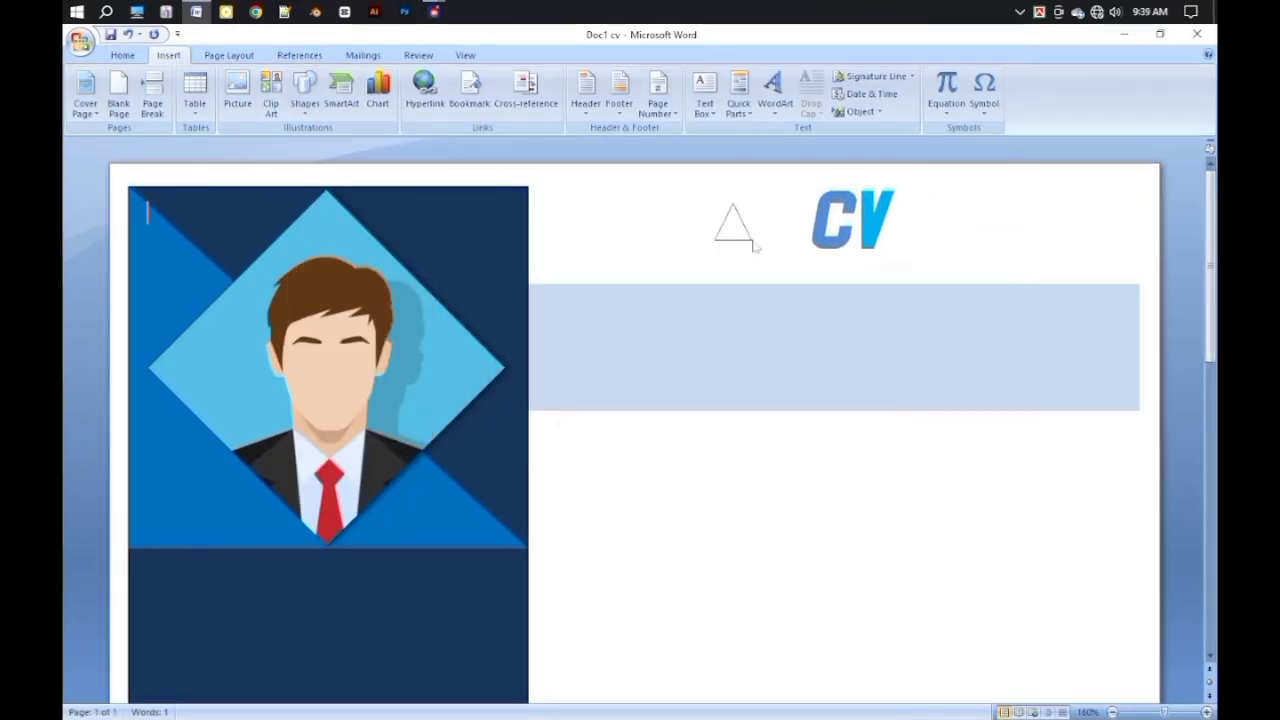
{"action": "left_click", "coordinate": [631, 76]}
{"action": "left_click", "coordinate": [651, 108]}
{"action": "left_click", "coordinate": [640, 93]}
{"action": "left_click", "coordinate": [630, 233]}
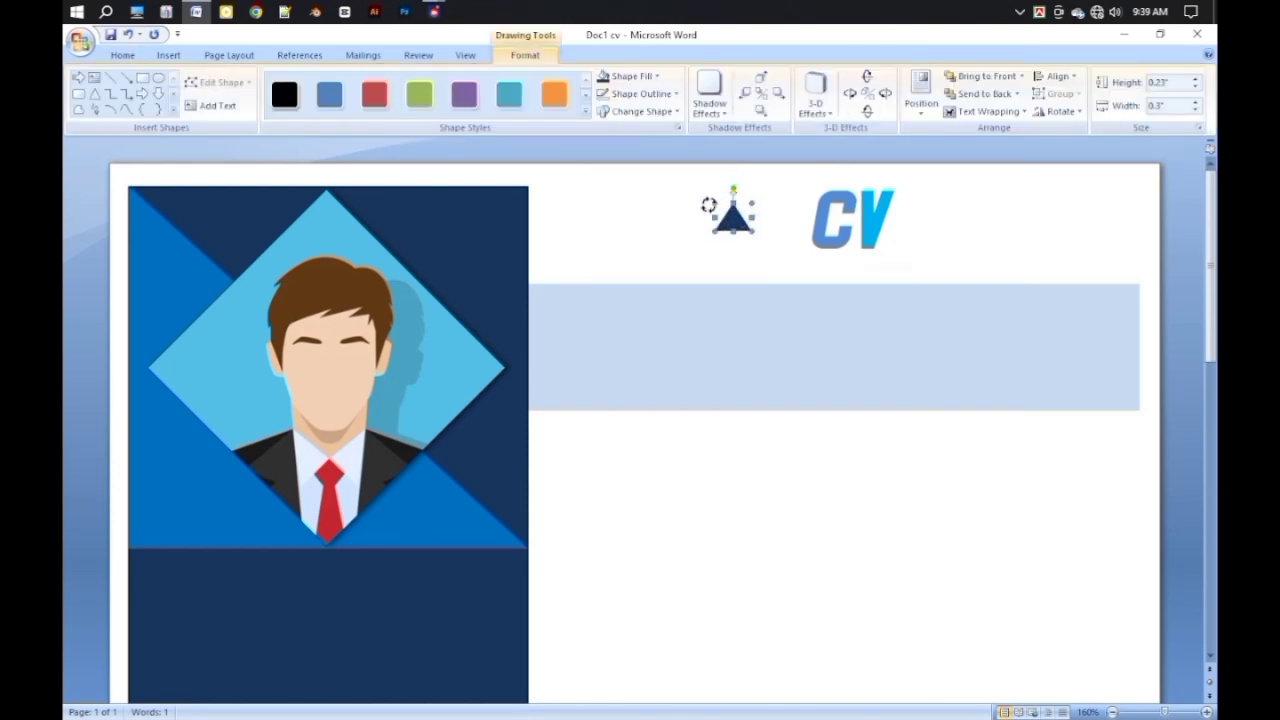
Rotate the small triangle to point left and fill its overlapping copy with Dark Blue, Text 2, Lighter 40%.
{"action": "left_click_drag", "start_coordinate": [705, 220], "coordinate": [751, 229]}
{"action": "left_click", "coordinate": [630, 76]}
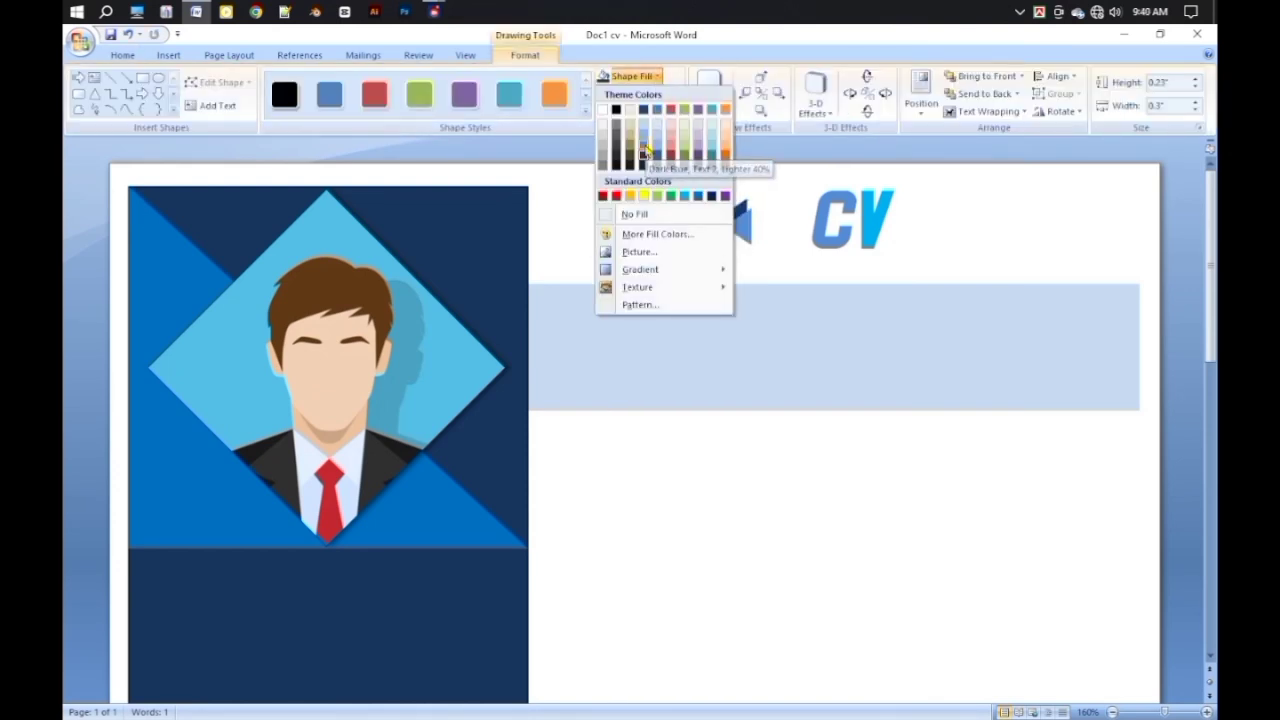
{"action": "left_click", "coordinate": [641, 149]}
Move both left-pointing triangles next to the CV heading and place a right-pointing pair on its other side.
{"action": "left_click", "coordinate": [737, 208], "text": "shift"}
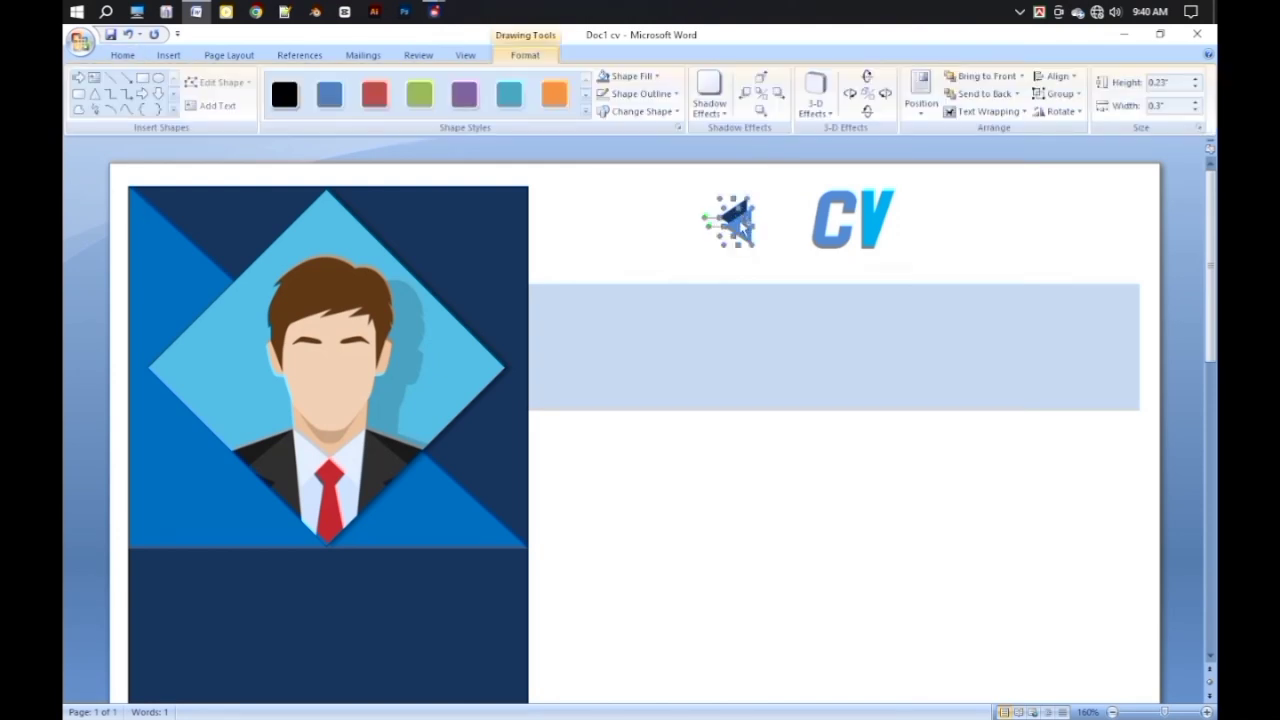
{"action": "left_click_drag", "start_coordinate": [740, 220], "coordinate": [785, 225]}
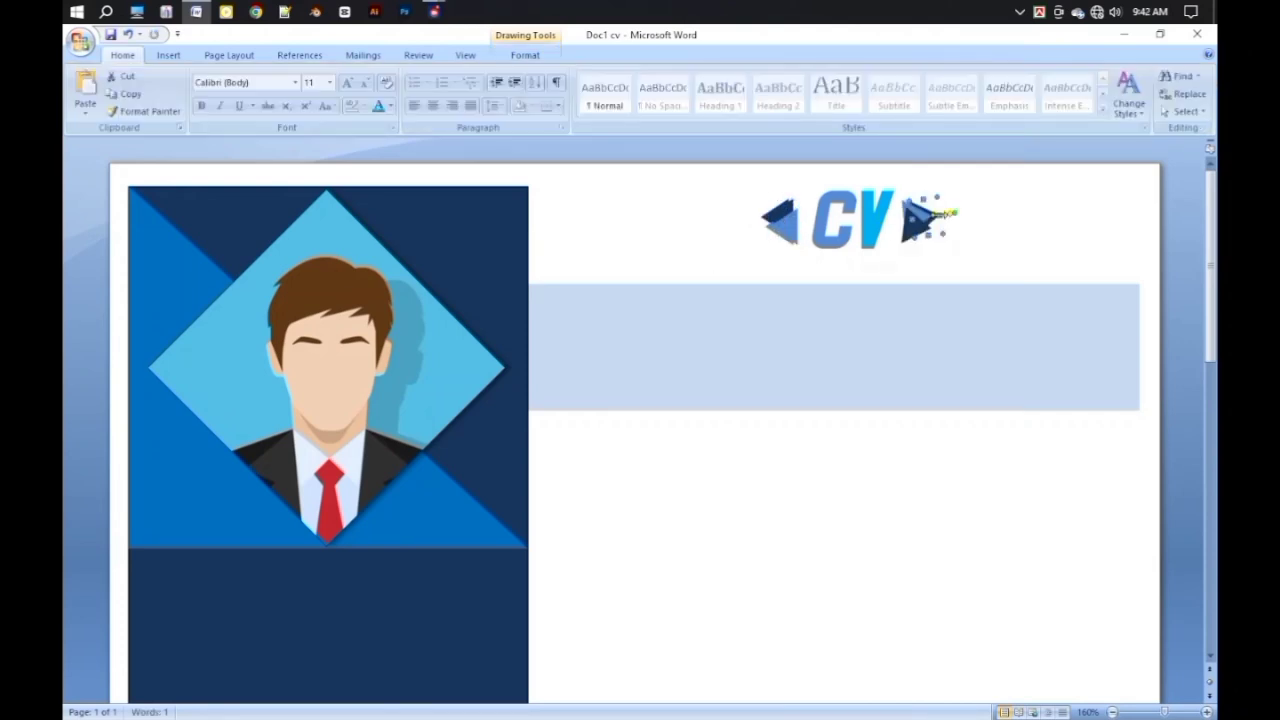
{"action": "left_click", "coordinate": [951, 231]}
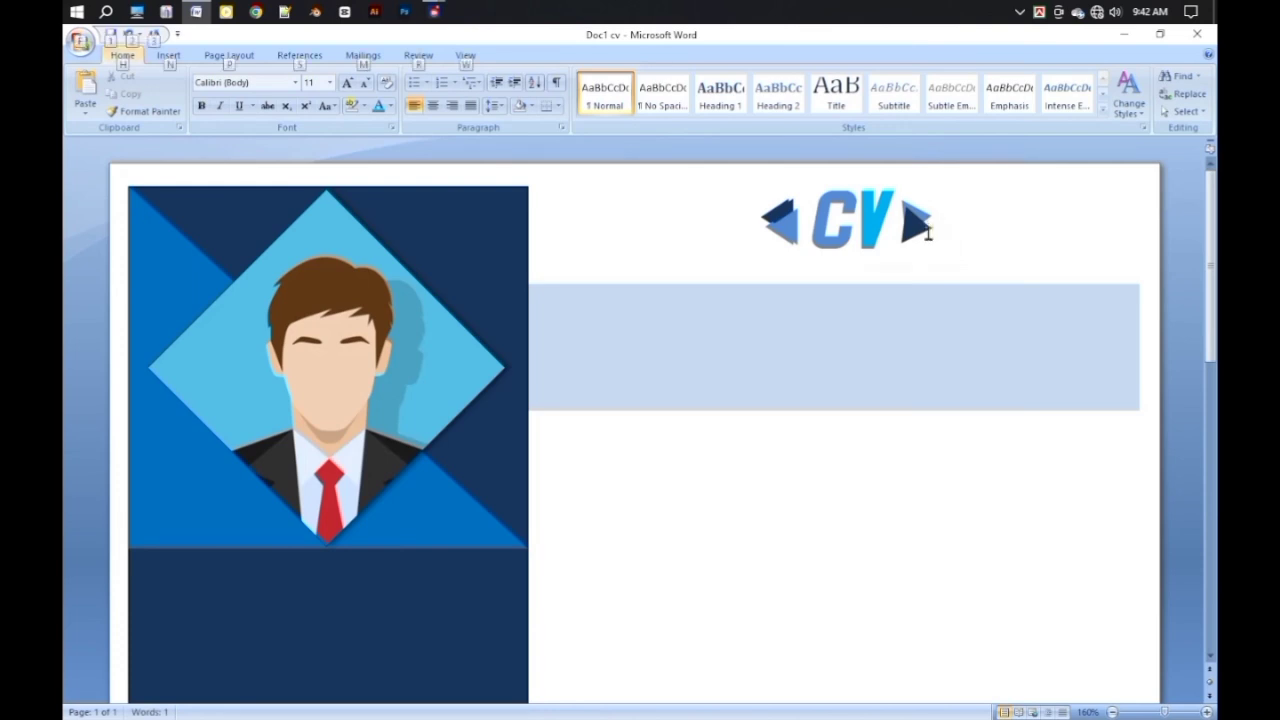
Add a text box about 0.52" high and 2.39" wide on the light blue band, containing the person's name at font size 26.
{"action": "scroll", "coordinate": [926, 232], "scroll_direction": "down", "scroll_amount": 8}
{"action": "scroll", "coordinate": [858, 238], "scroll_direction": "up", "scroll_amount": 1}
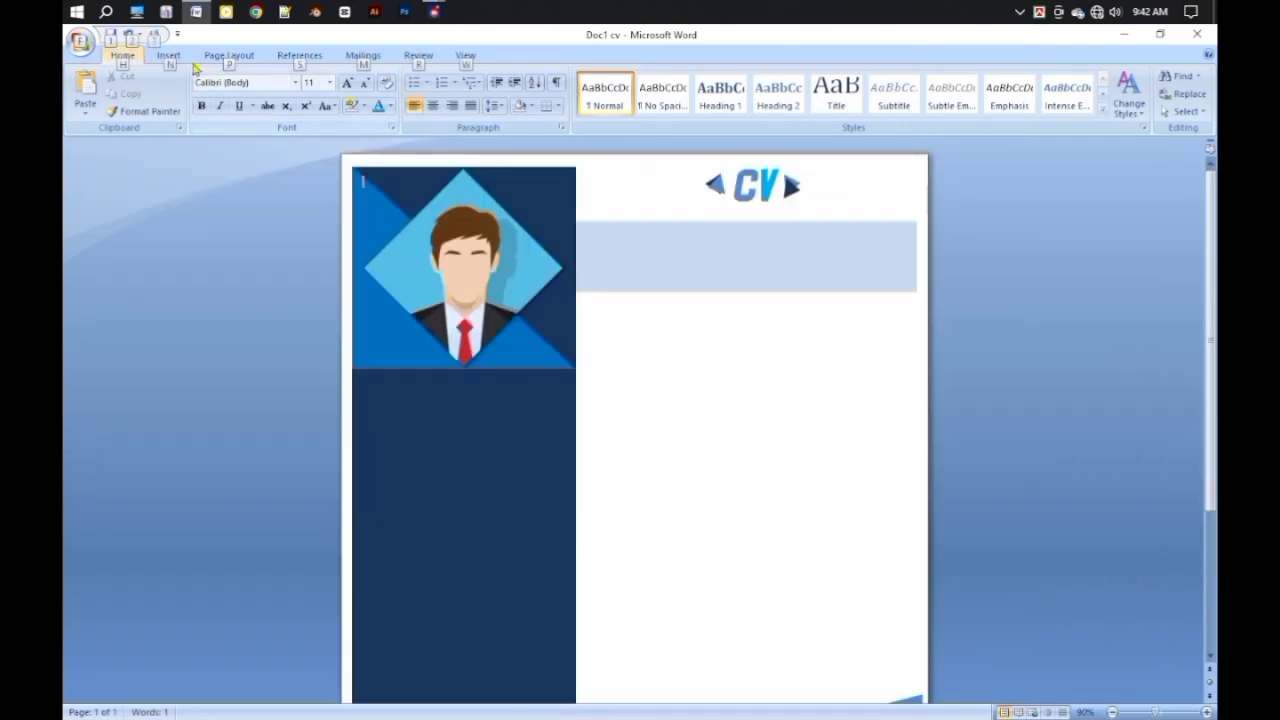
{"action": "left_click", "coordinate": [168, 55]}
{"action": "left_click", "coordinate": [304, 108]}
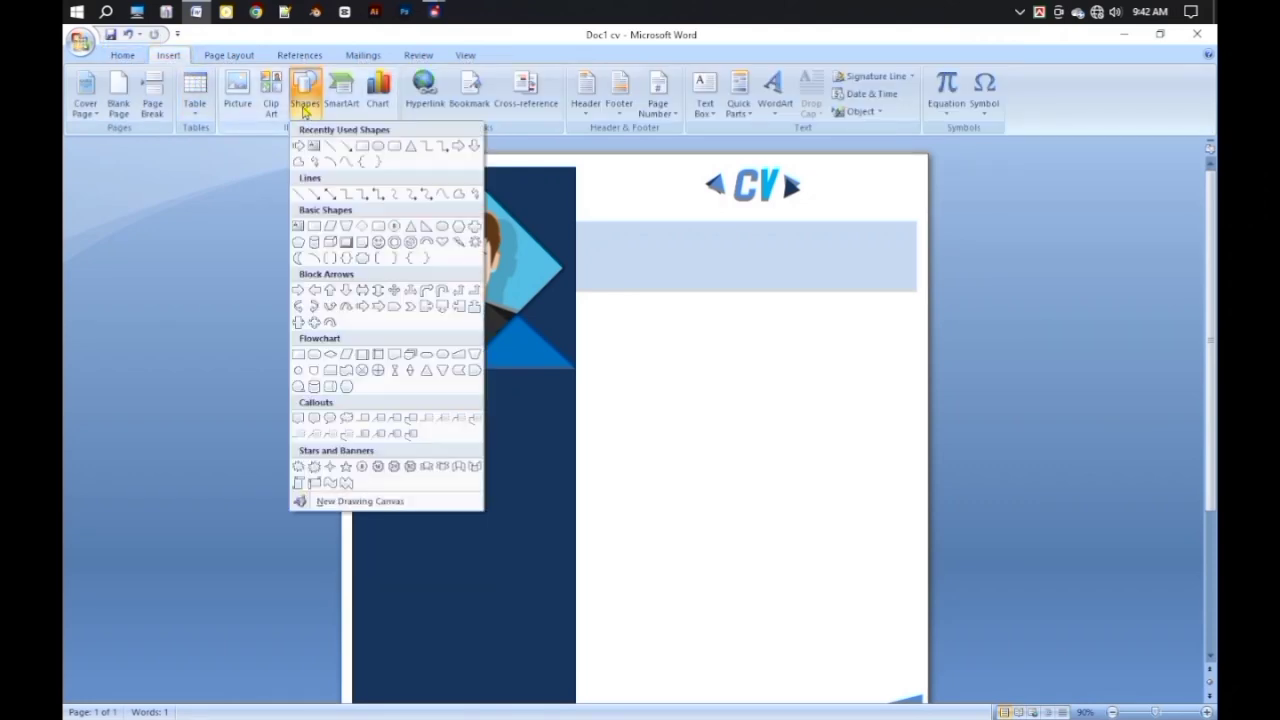
{"action": "left_click", "coordinate": [314, 147]}
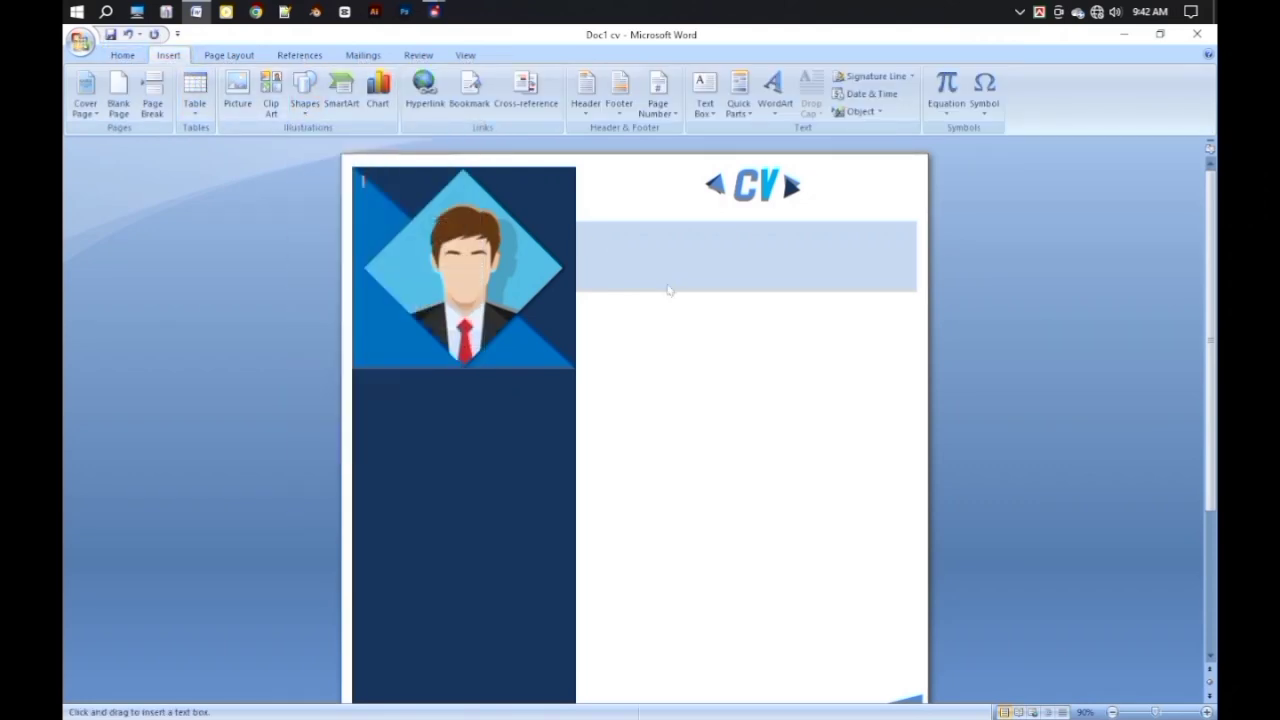
{"action": "left_click_drag", "start_coordinate": [596, 236], "coordinate": [767, 274]}
{"action": "type", "text": "Mr Jack"}
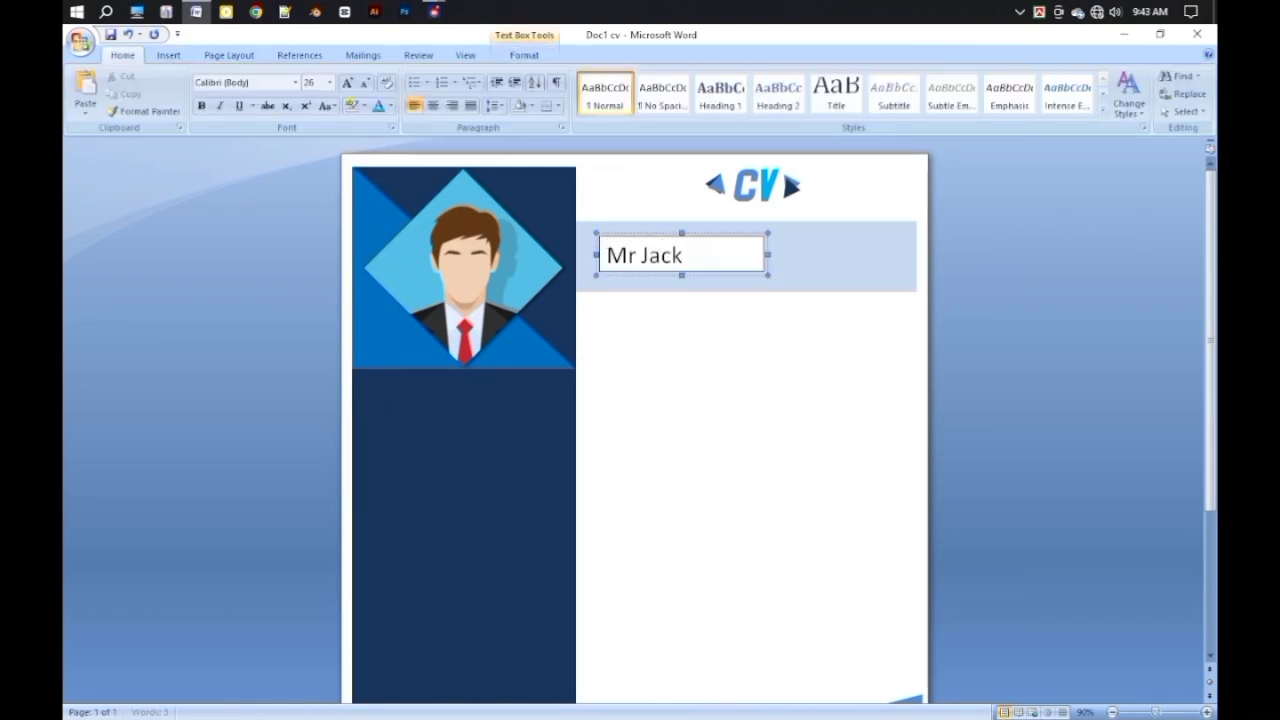
Set the name text in the Segoe UI Black font.
{"action": "key", "text": "ctrl+a"}
{"action": "left_click", "coordinate": [295, 82]}
{"action": "left_click", "coordinate": [250, 368]}
Remove the name text box's fill and outline, then enlarge and center it on the light blue band.
{"action": "left_click", "coordinate": [524, 55]}
{"action": "left_click", "coordinate": [545, 77]}
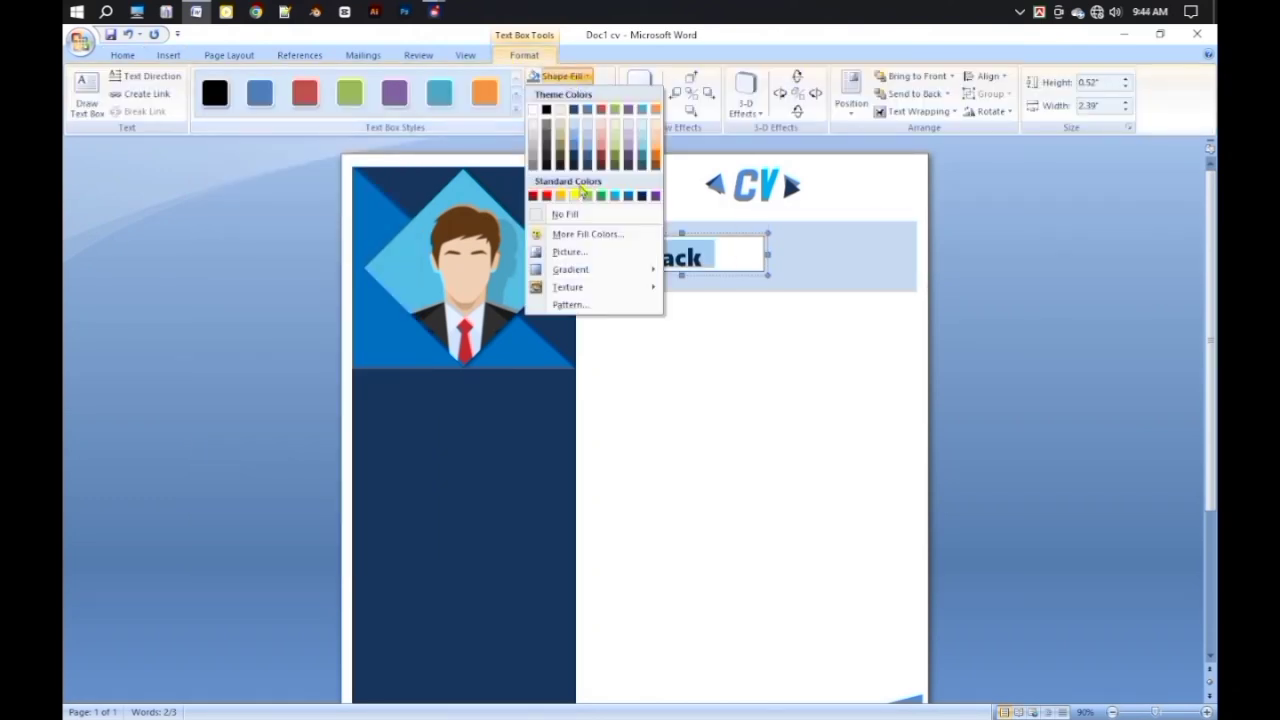
{"action": "left_click", "coordinate": [562, 93]}
{"action": "left_click", "coordinate": [562, 93]}
{"action": "left_click", "coordinate": [575, 231]}
{"action": "left_click", "coordinate": [697, 252]}
{"action": "left_click_drag", "start_coordinate": [604, 233], "coordinate": [648, 234]}
{"action": "left_click_drag", "start_coordinate": [811, 275], "coordinate": [866, 303]}
Set the name to font size 36 and color its last word Dark Blue, Text 2, Darker 25%.
{"action": "triple_click", "coordinate": [735, 256]}
{"action": "left_click", "coordinate": [122, 55]}
{"action": "left_click", "coordinate": [329, 82]}
{"action": "left_click", "coordinate": [310, 277]}
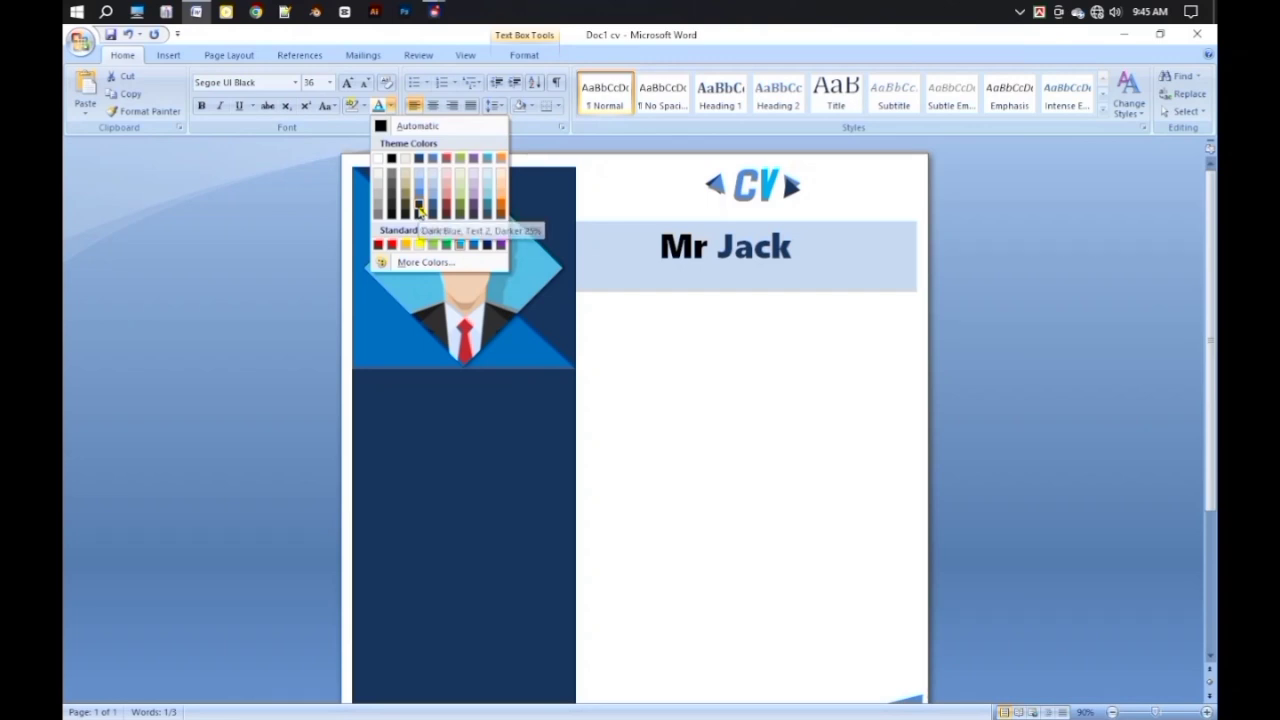
{"action": "left_click", "coordinate": [419, 206]}
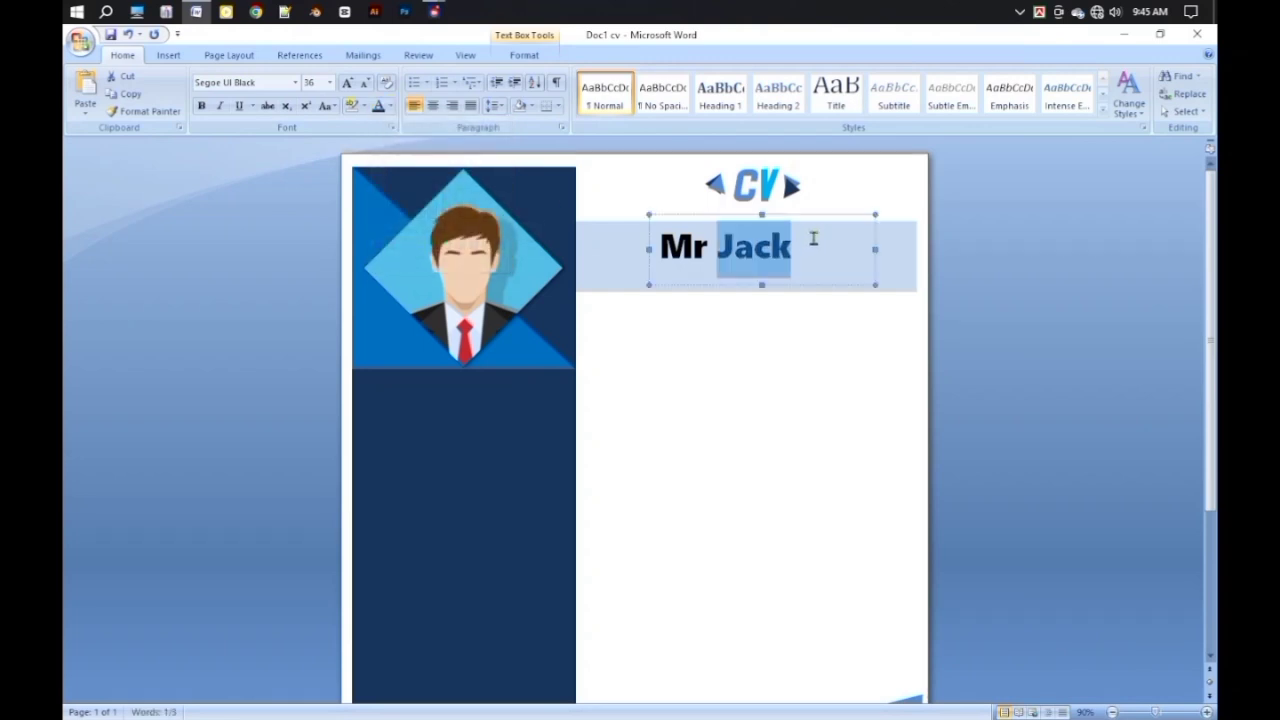
{"action": "left_click", "coordinate": [947, 247]}
{"action": "left_click", "coordinate": [694, 250]}
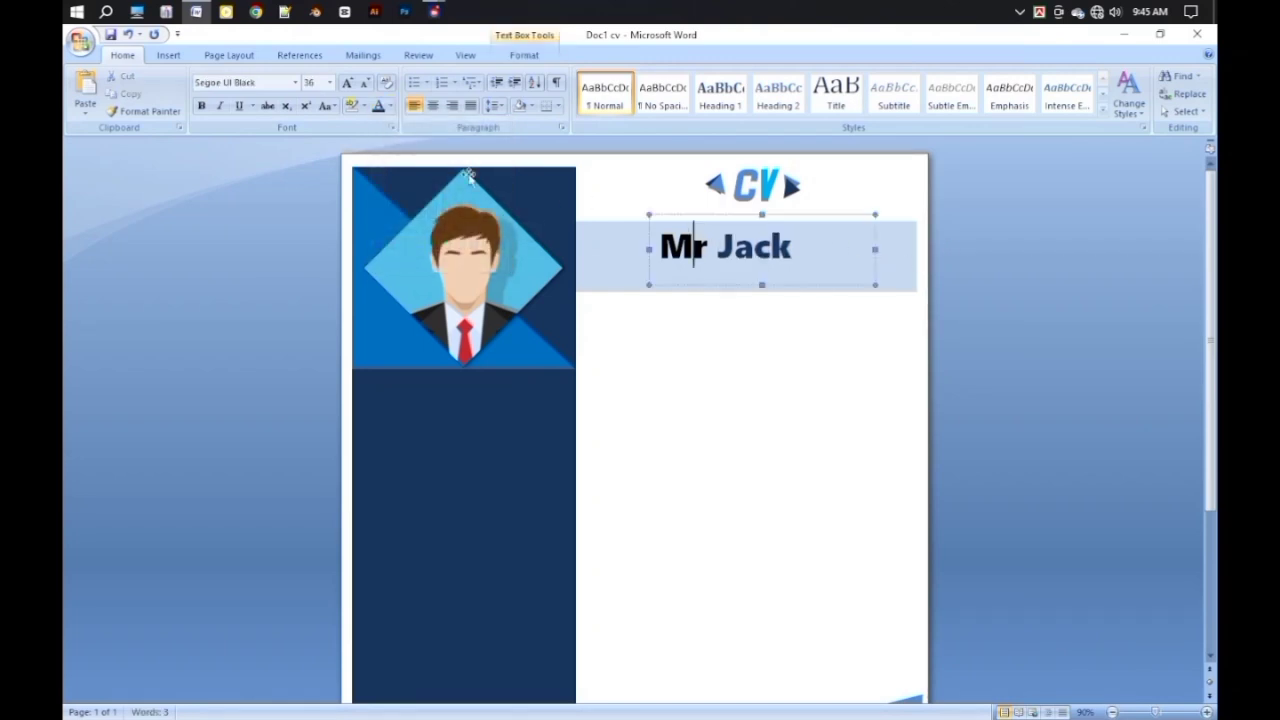
Draw a text box about 0.37" high and 2.45" wide under the name, with no fill and no outline.
{"action": "left_click", "coordinate": [182, 57]}
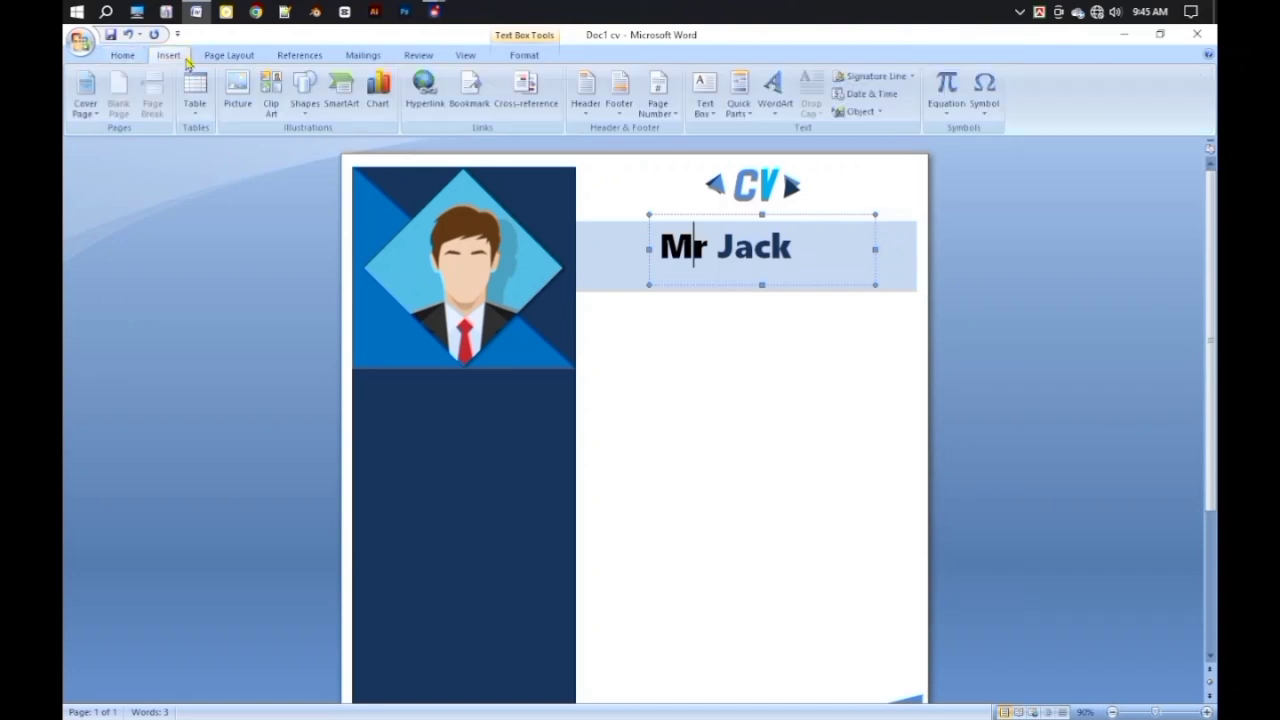
{"action": "left_click", "coordinate": [305, 95]}
{"action": "left_click", "coordinate": [316, 146]}
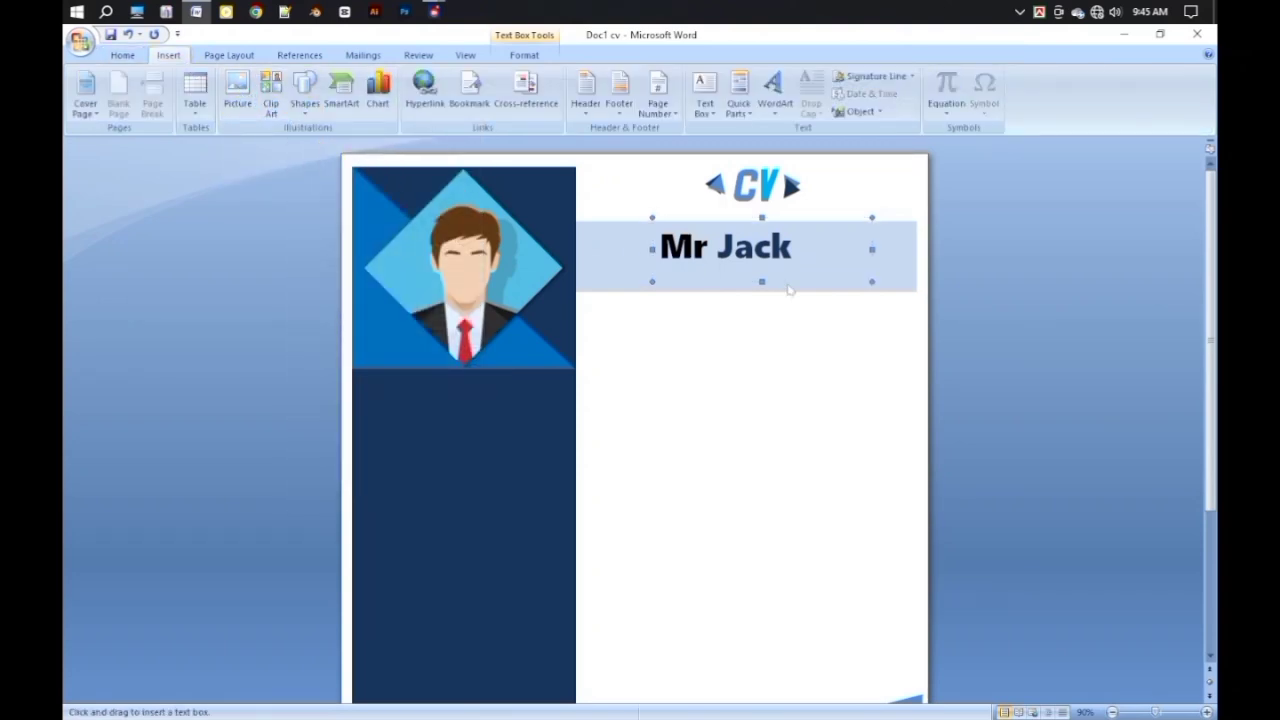
{"action": "left_click_drag", "start_coordinate": [616, 266], "coordinate": [789, 295]}
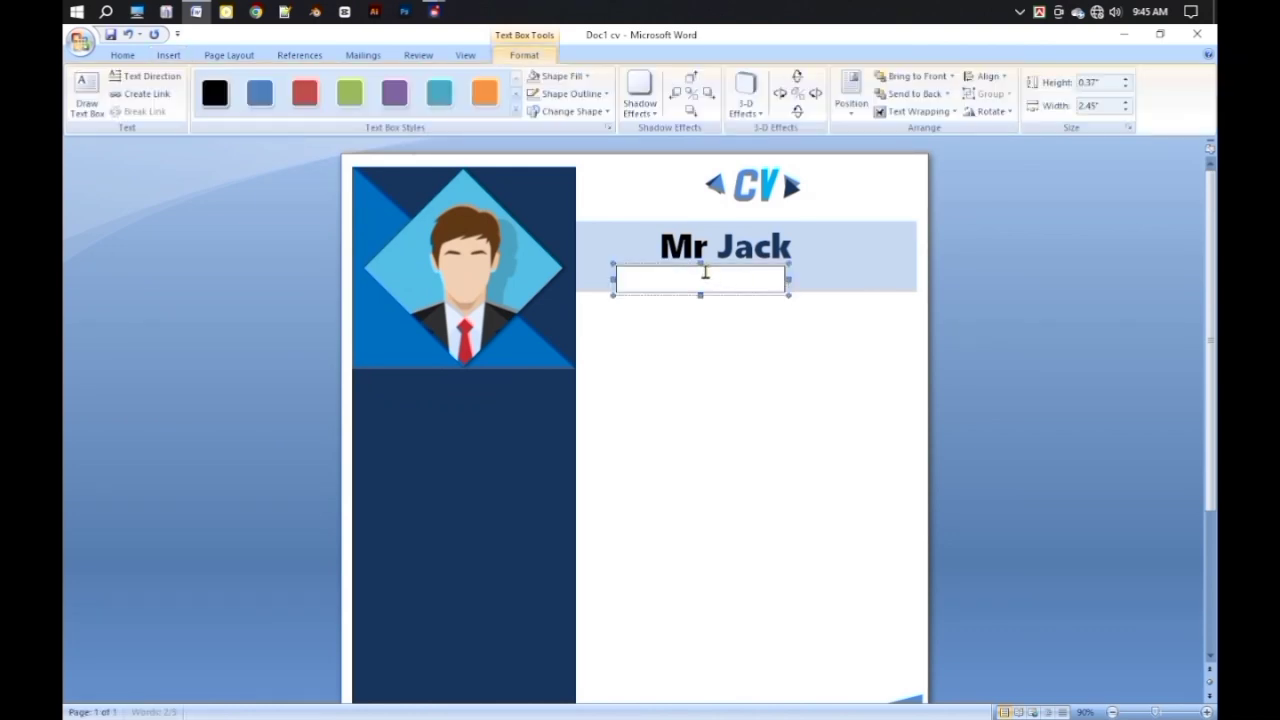
{"action": "left_click", "coordinate": [560, 76]}
{"action": "left_click", "coordinate": [572, 93]}
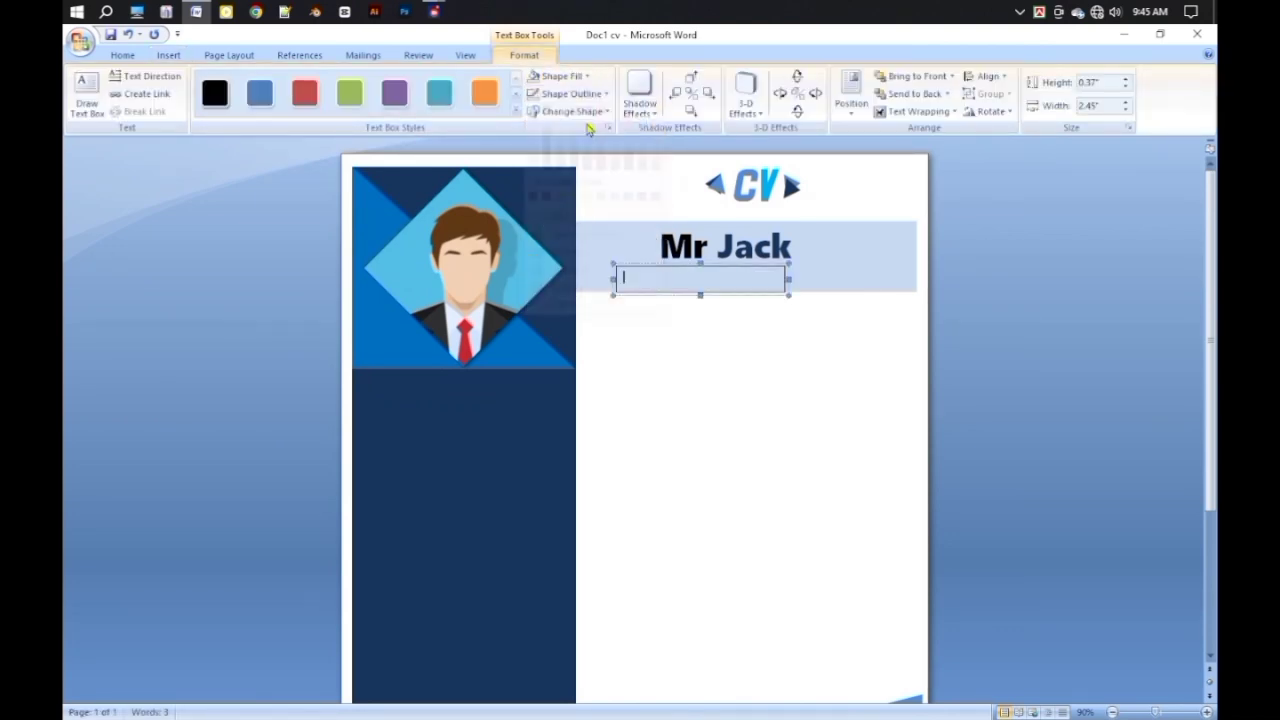
{"action": "left_click", "coordinate": [574, 232]}
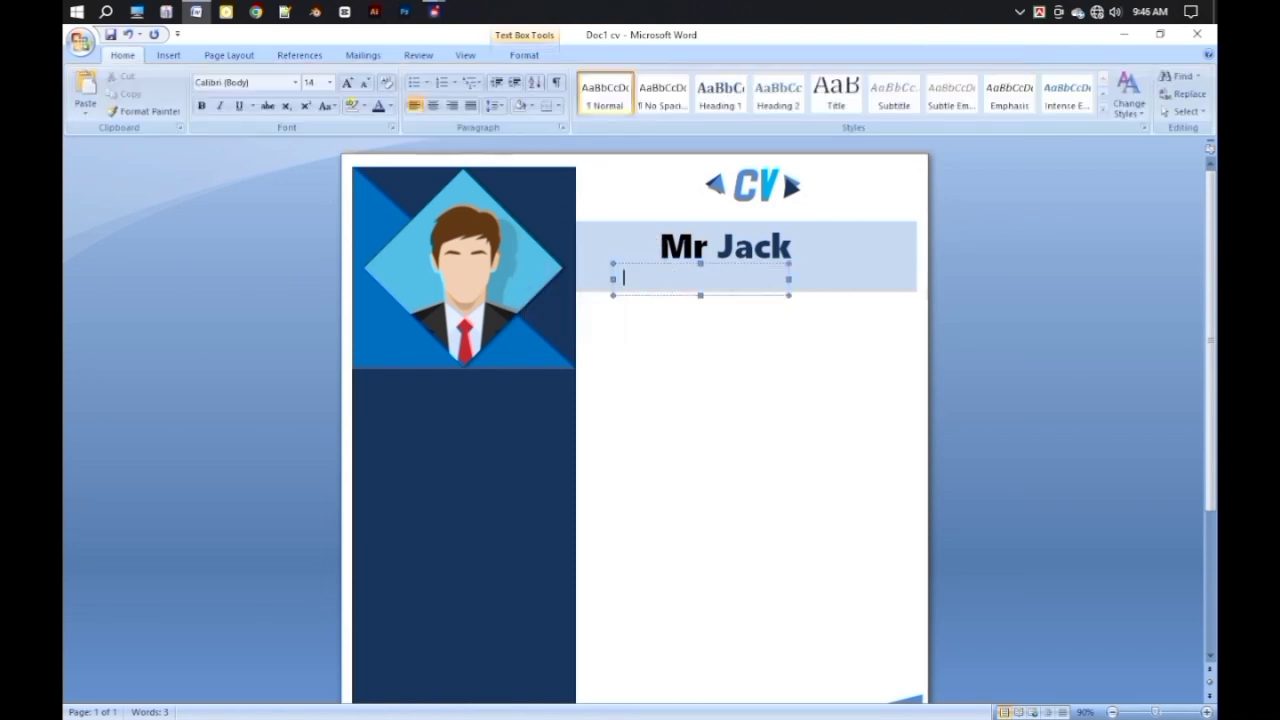
Enter the subtitle "MicroSoft Expert" in the new text box and format it in Bahnschrift at size 20.
{"action": "type", "text": "MicroSoft Expert"}
{"action": "left_click_drag", "start_coordinate": [622, 276], "coordinate": [729, 277]}
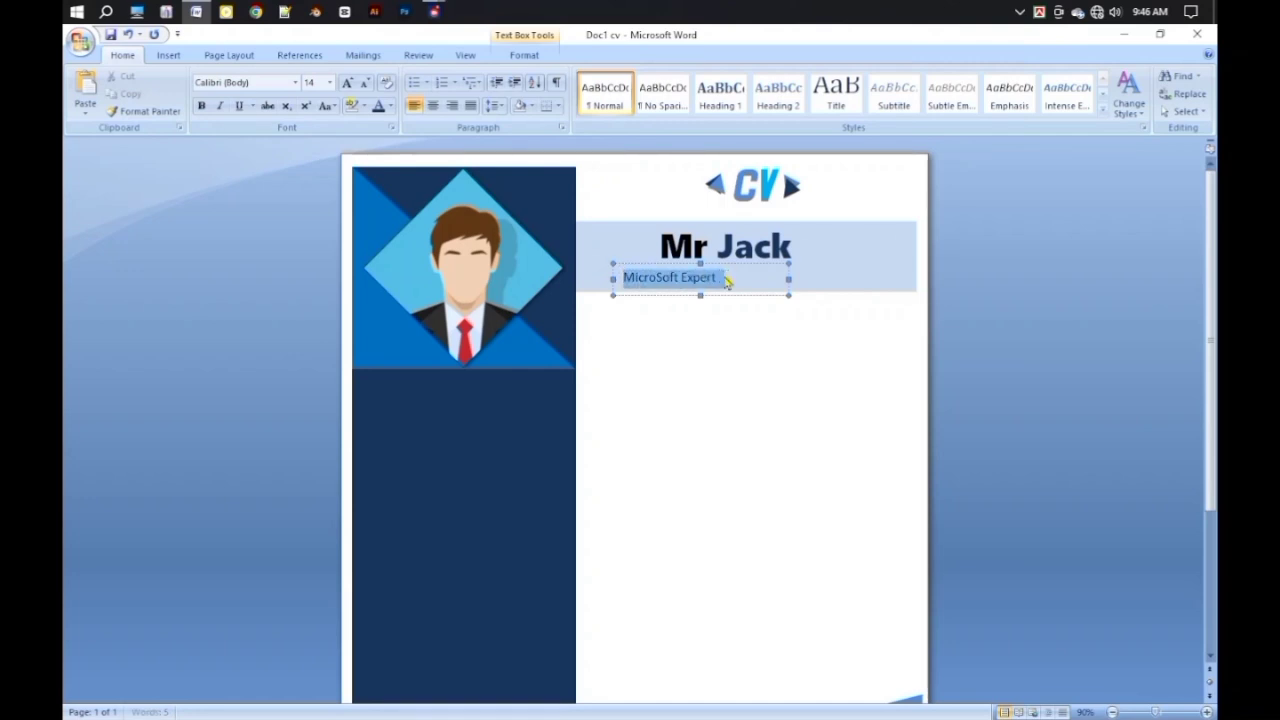
{"action": "left_click", "coordinate": [329, 82]}
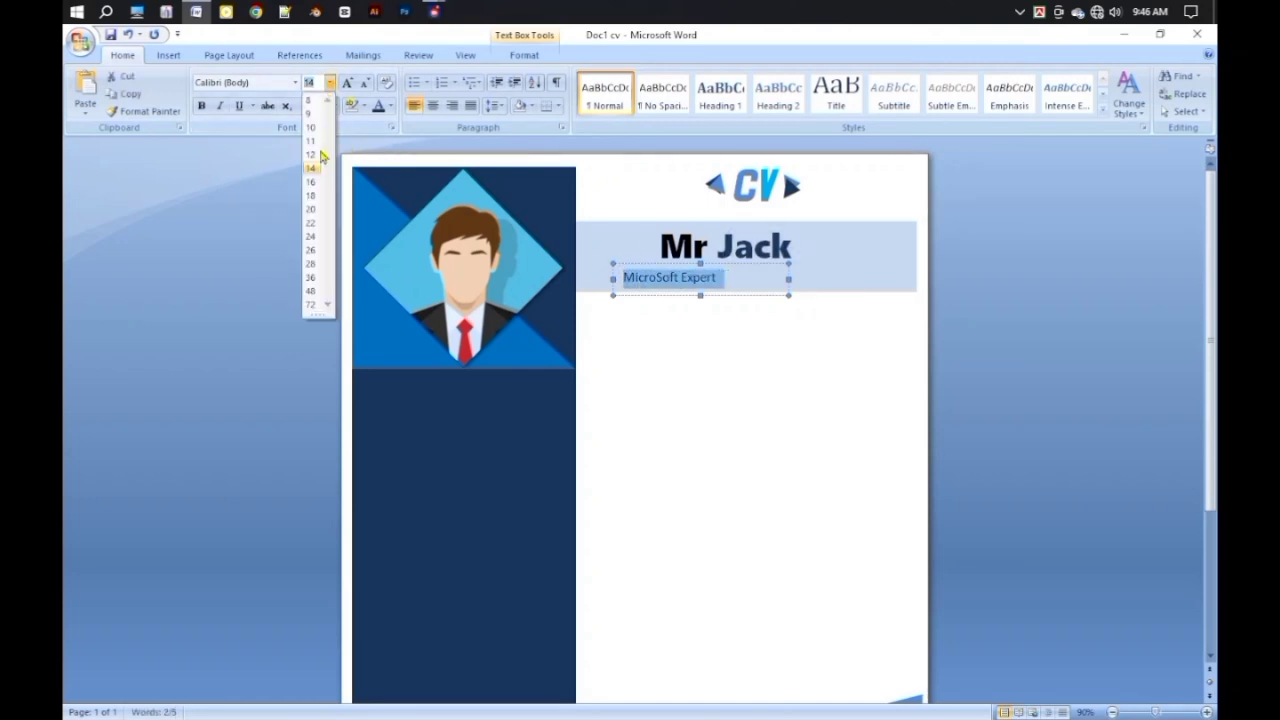
{"action": "left_click", "coordinate": [311, 211]}
{"action": "left_click", "coordinate": [295, 82]}
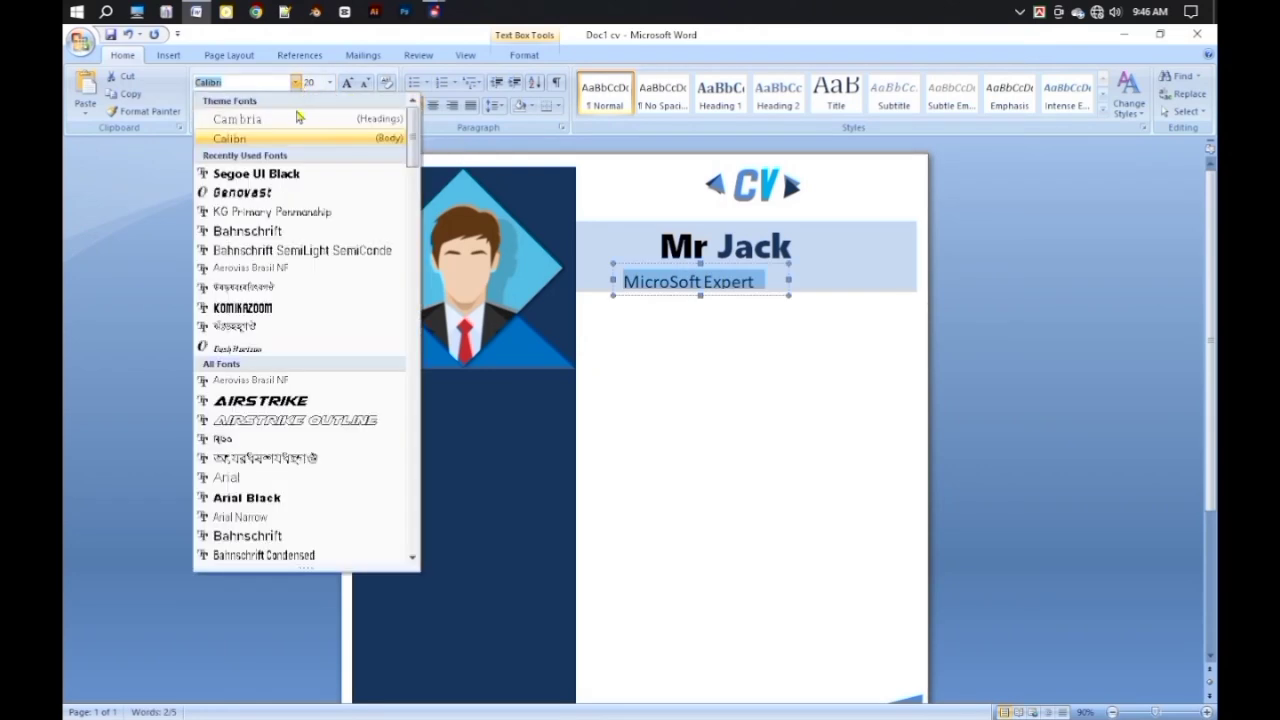
{"action": "left_click", "coordinate": [248, 231]}
Align the subtitle text box under the name and color the word "MicroSoft" with the standard blue.
{"action": "double_click", "coordinate": [611, 263]}
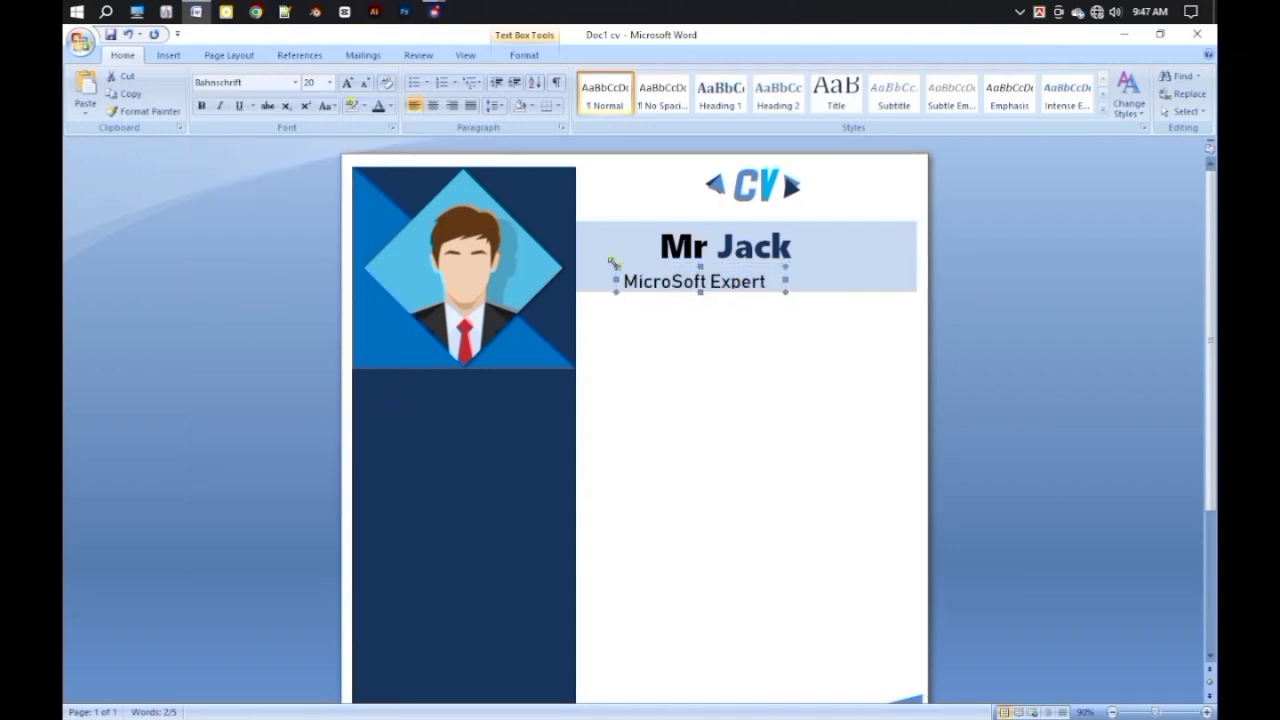
{"action": "key", "text": "ctrl+z"}
{"action": "left_click_drag", "start_coordinate": [733, 277], "coordinate": [660, 274]}
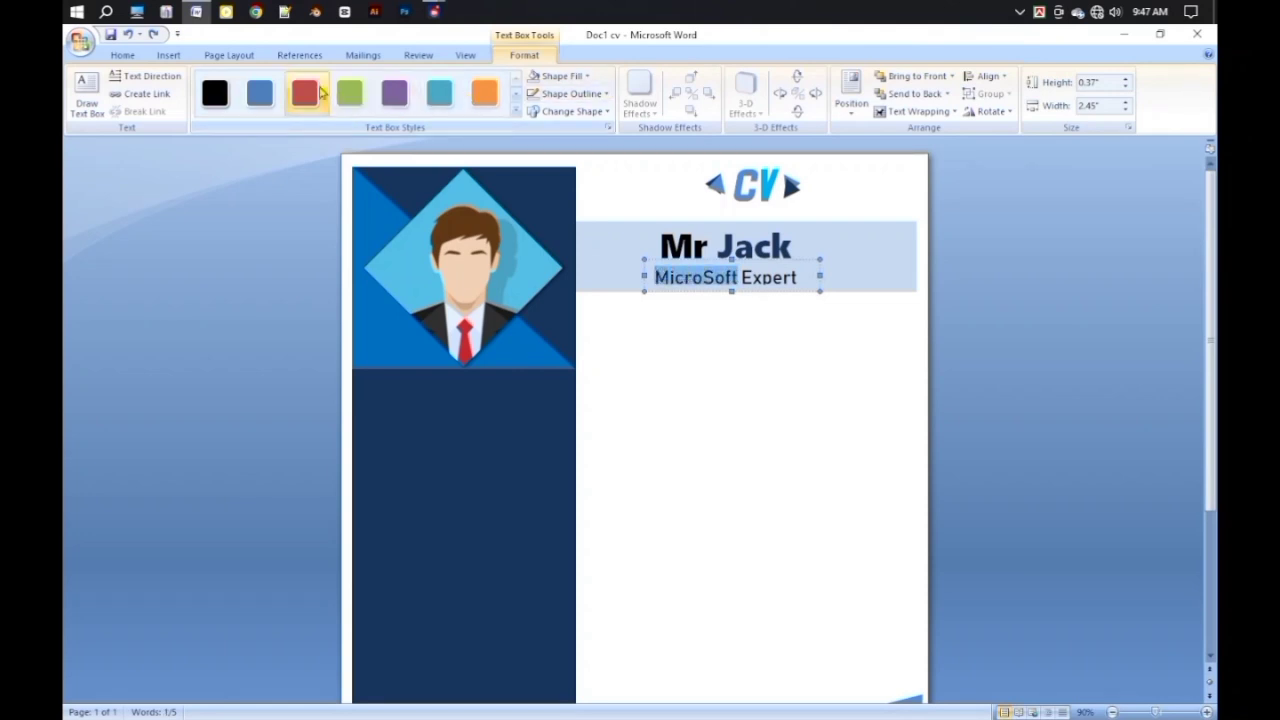
{"action": "left_click", "coordinate": [125, 55]}
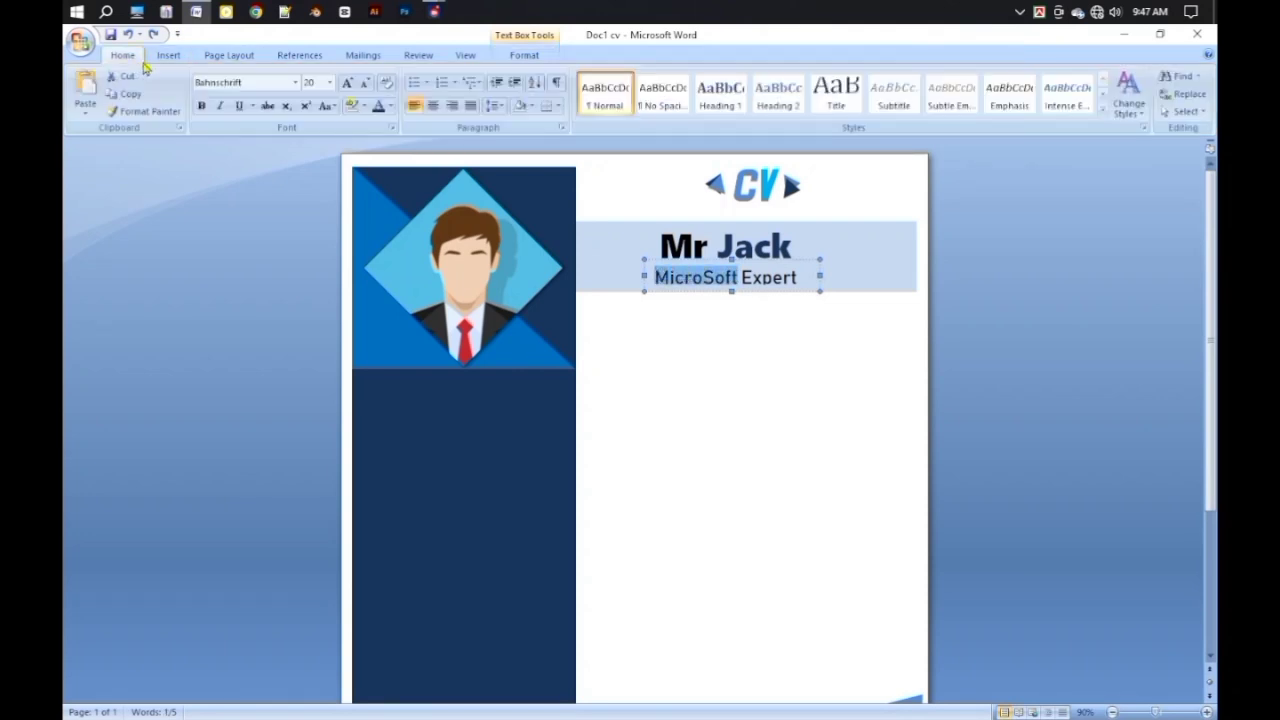
{"action": "left_click", "coordinate": [390, 106]}
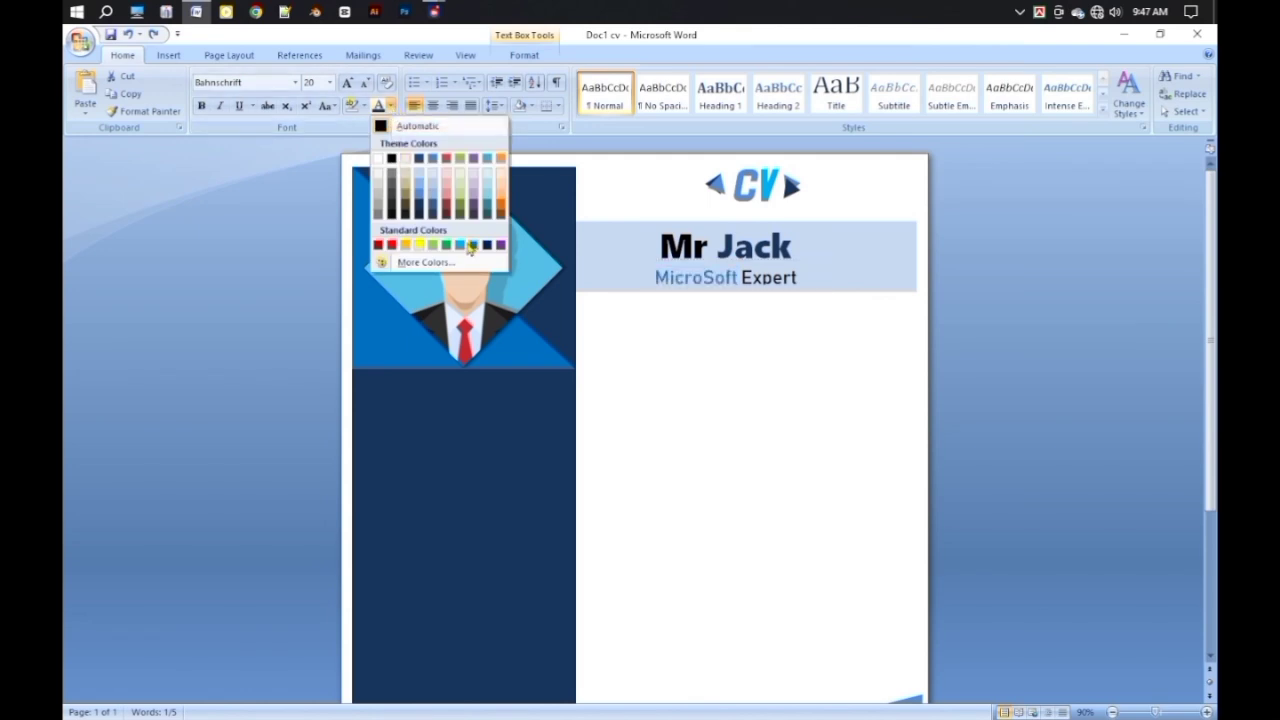
{"action": "left_click", "coordinate": [472, 245]}
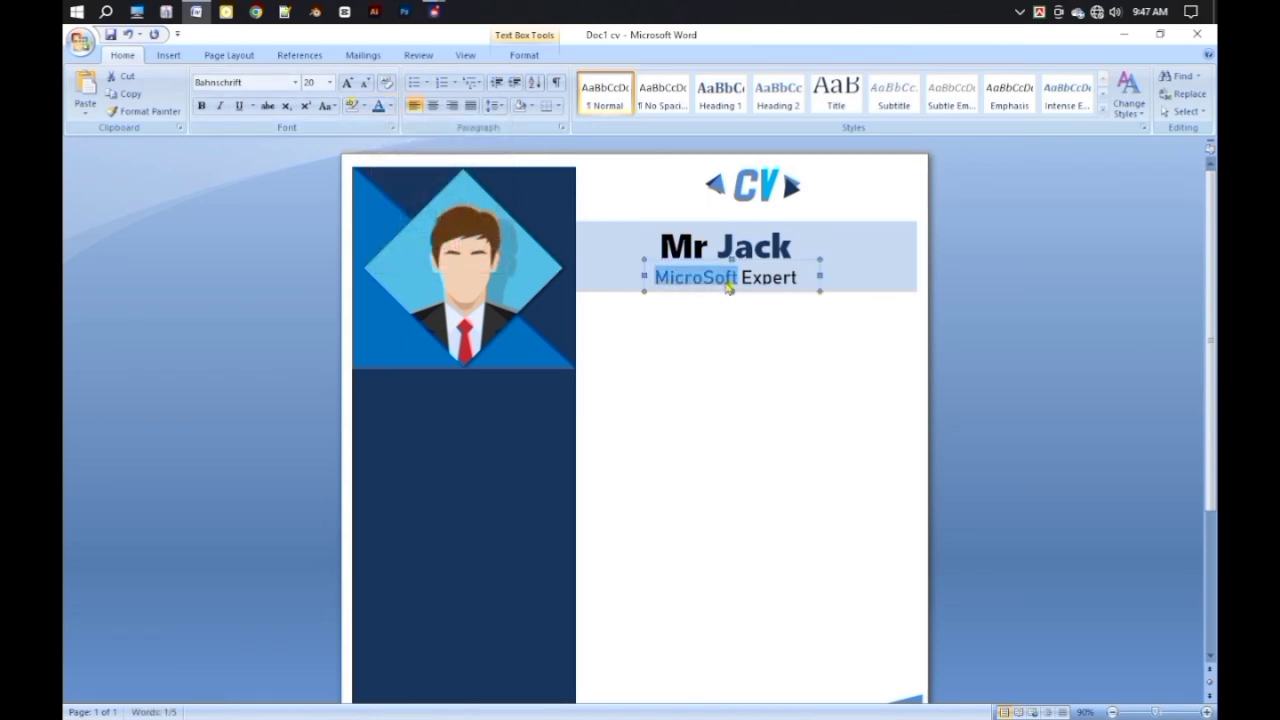
Draw a white rectangle about 0.5" high and 1.59" wide in the dark blue sidebar just below the portrait.
{"action": "scroll", "coordinate": [406, 300], "scroll_direction": "down", "scroll_amount": 2}
{"action": "left_click", "coordinate": [167, 56]}
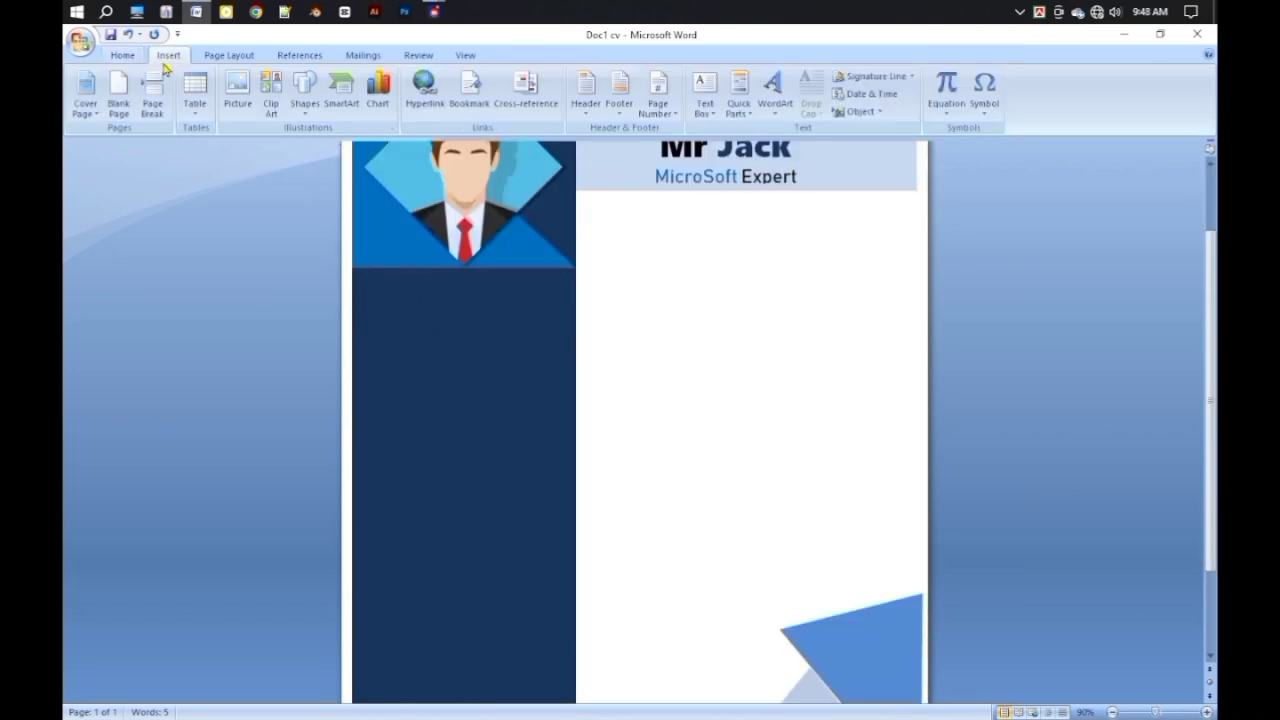
{"action": "left_click", "coordinate": [306, 100]}
{"action": "left_click", "coordinate": [346, 147]}
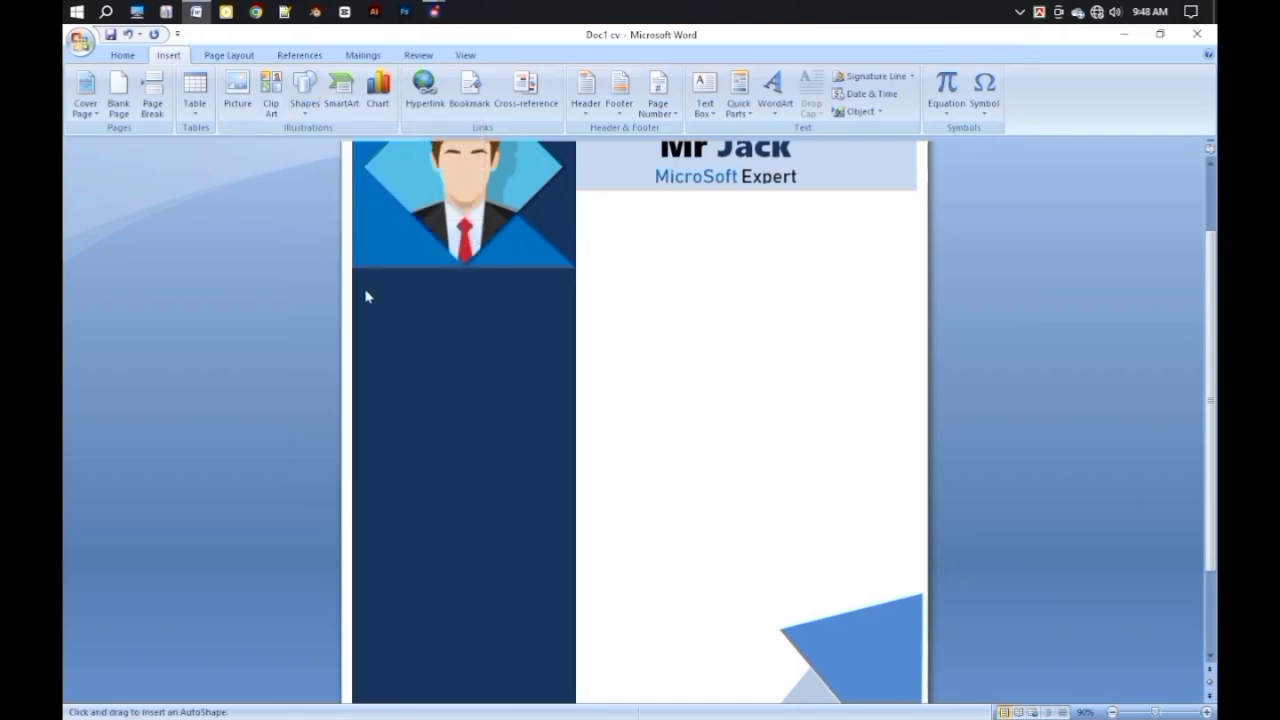
{"action": "left_click_drag", "start_coordinate": [362, 285], "coordinate": [478, 330]}
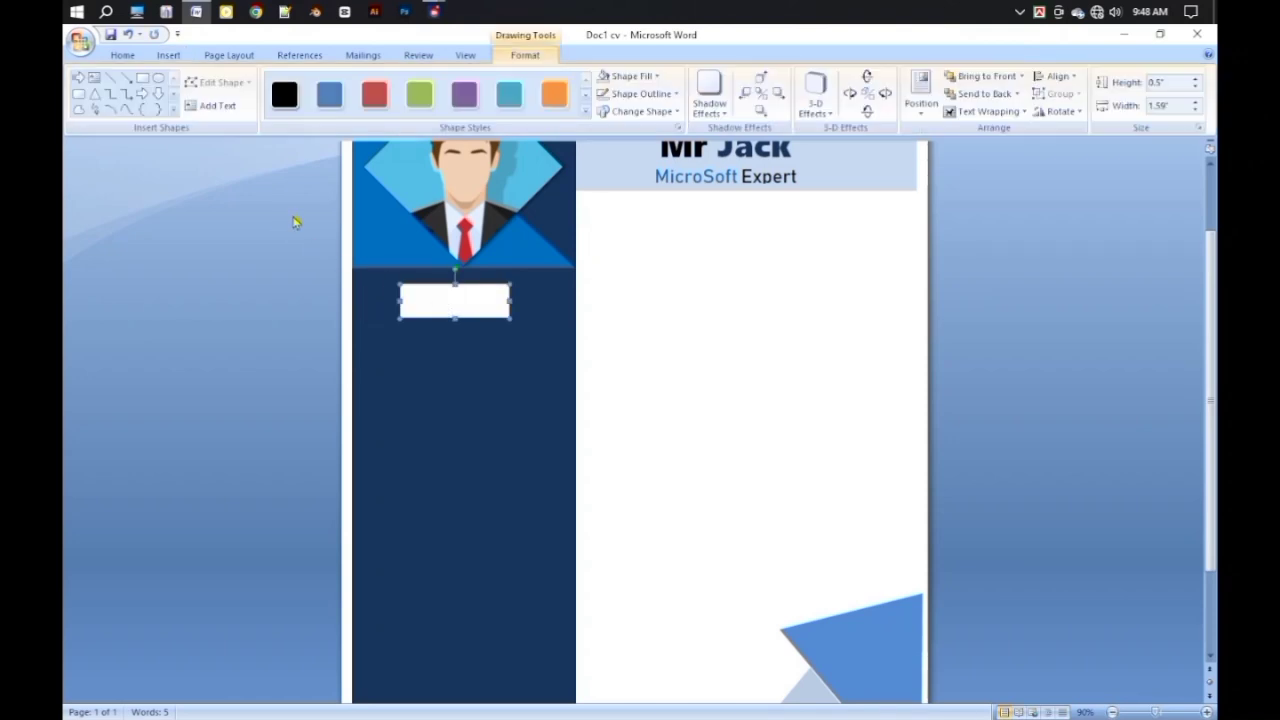